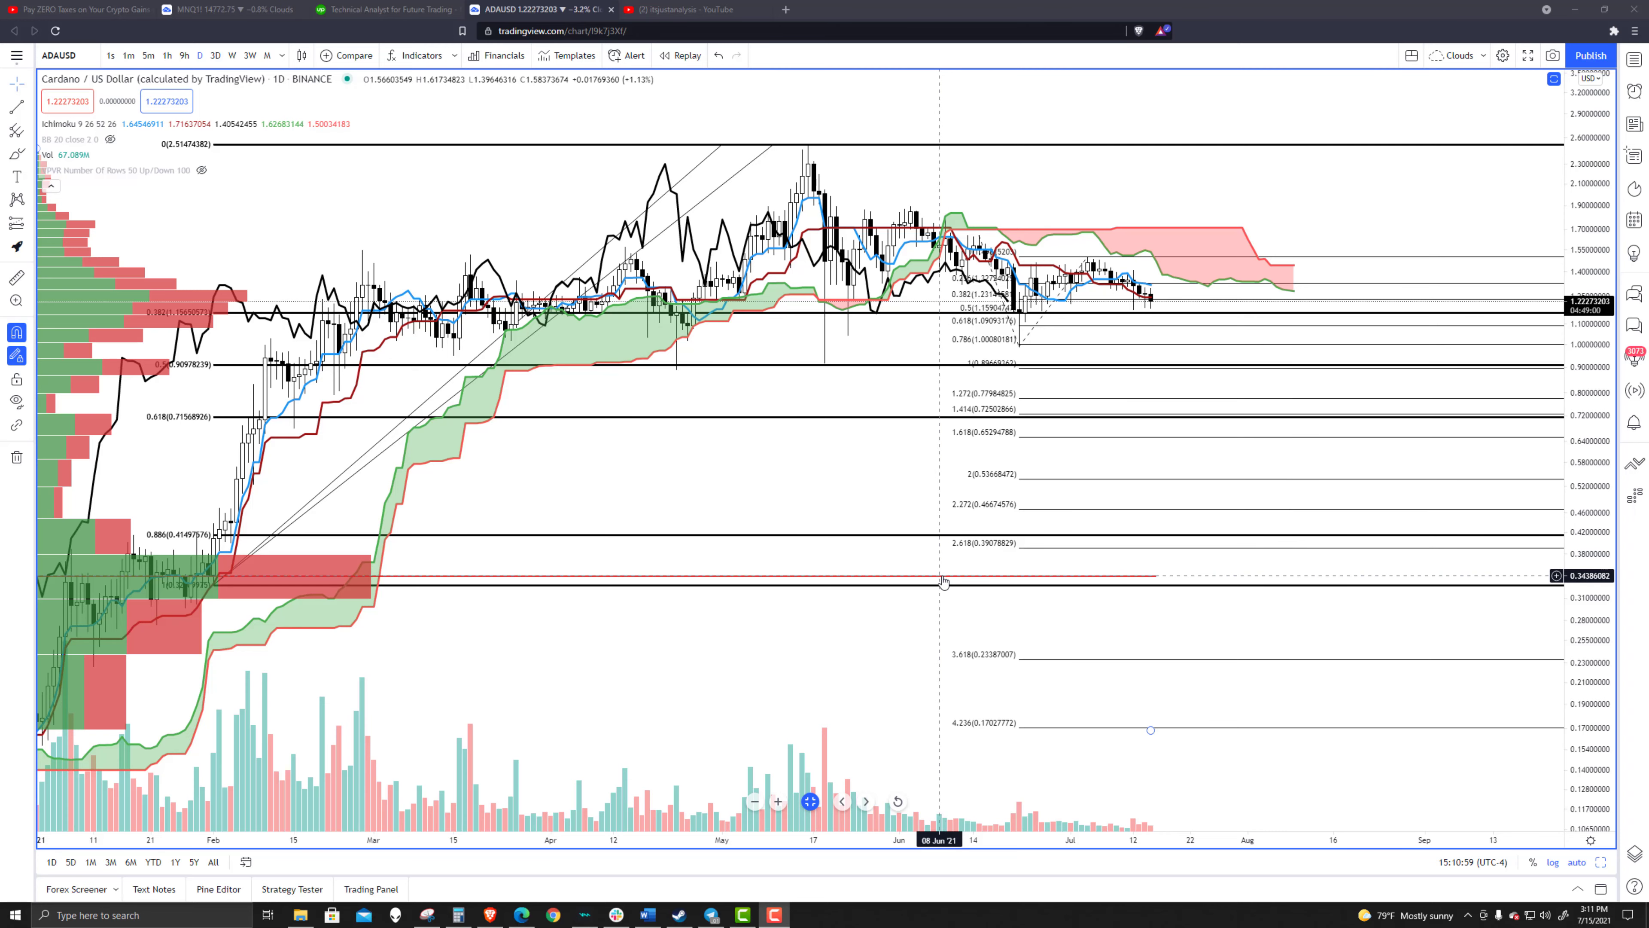
Step: Restore the RSI, CBDX_LB and BB %B panes below the ADAUSD price chart
{"action": "scroll", "coordinate": [876, 617], "scroll_direction": "down", "scroll_amount": 3}
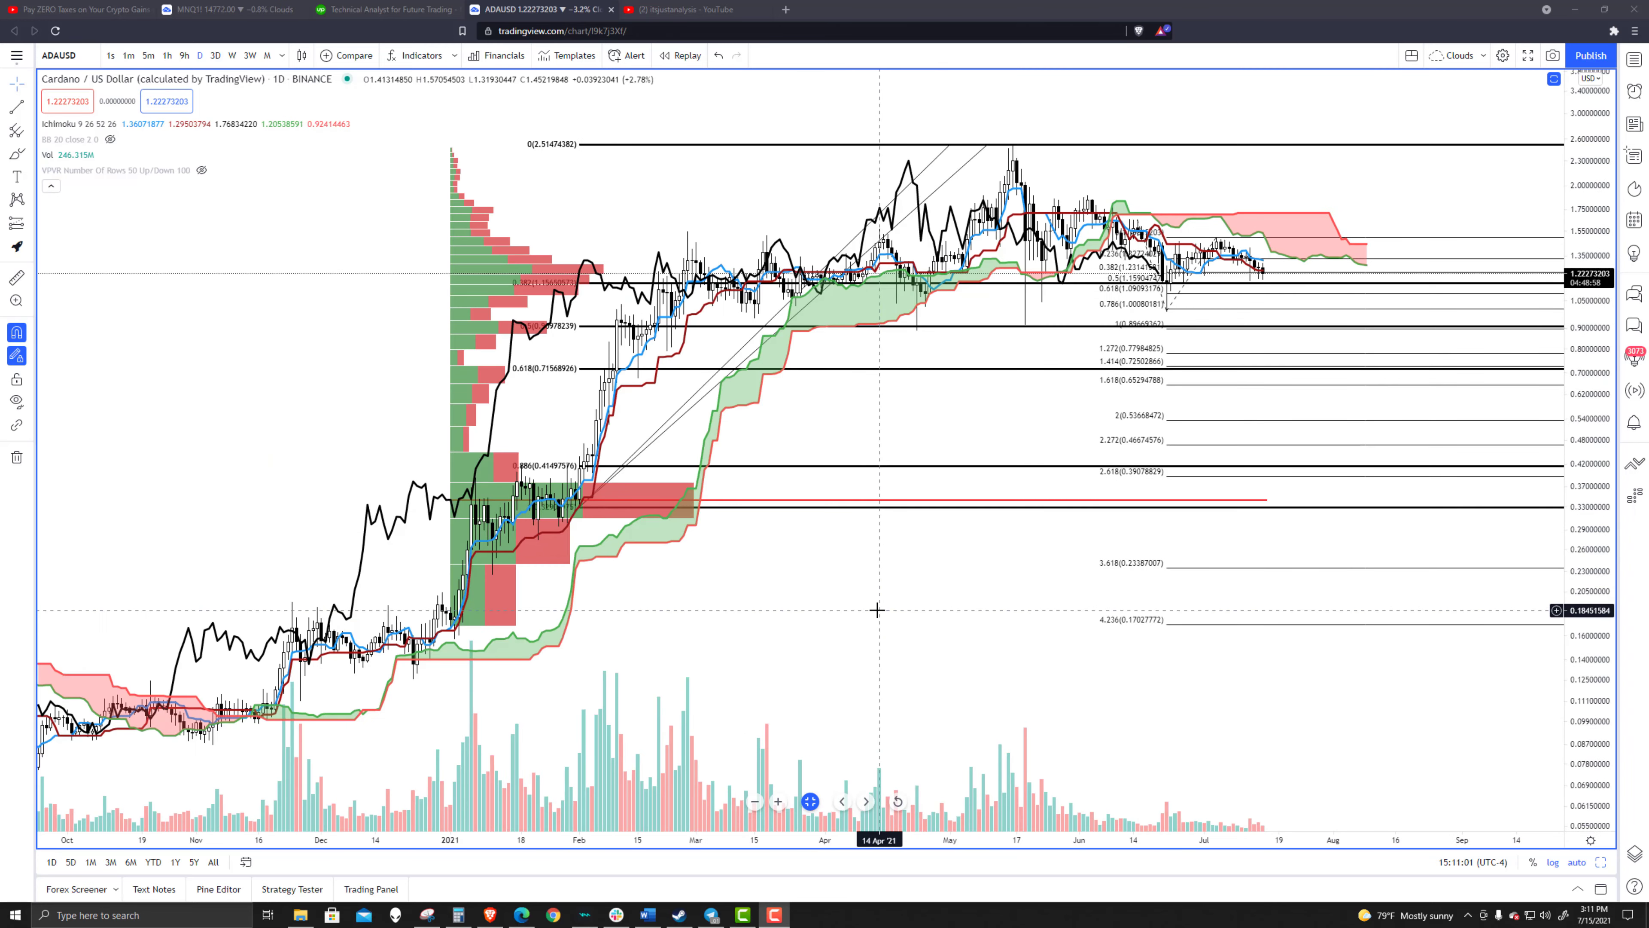
{"action": "scroll", "coordinate": [878, 609], "scroll_direction": "up", "scroll_amount": 2}
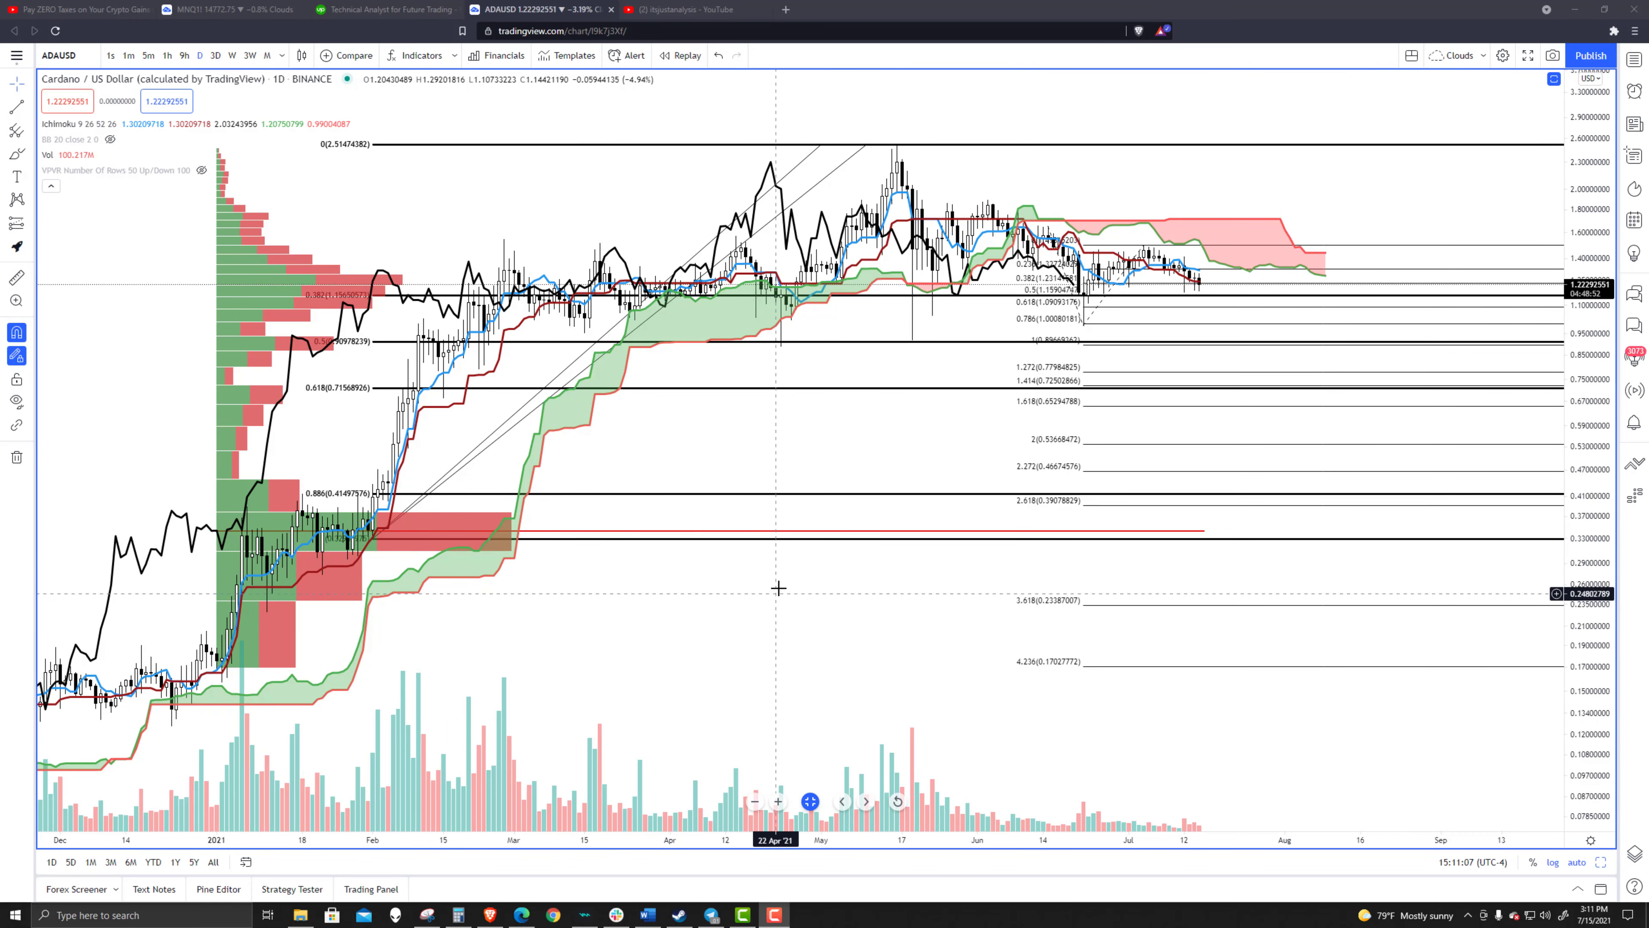
{"action": "scroll", "coordinate": [779, 588], "scroll_direction": "up", "scroll_amount": 3}
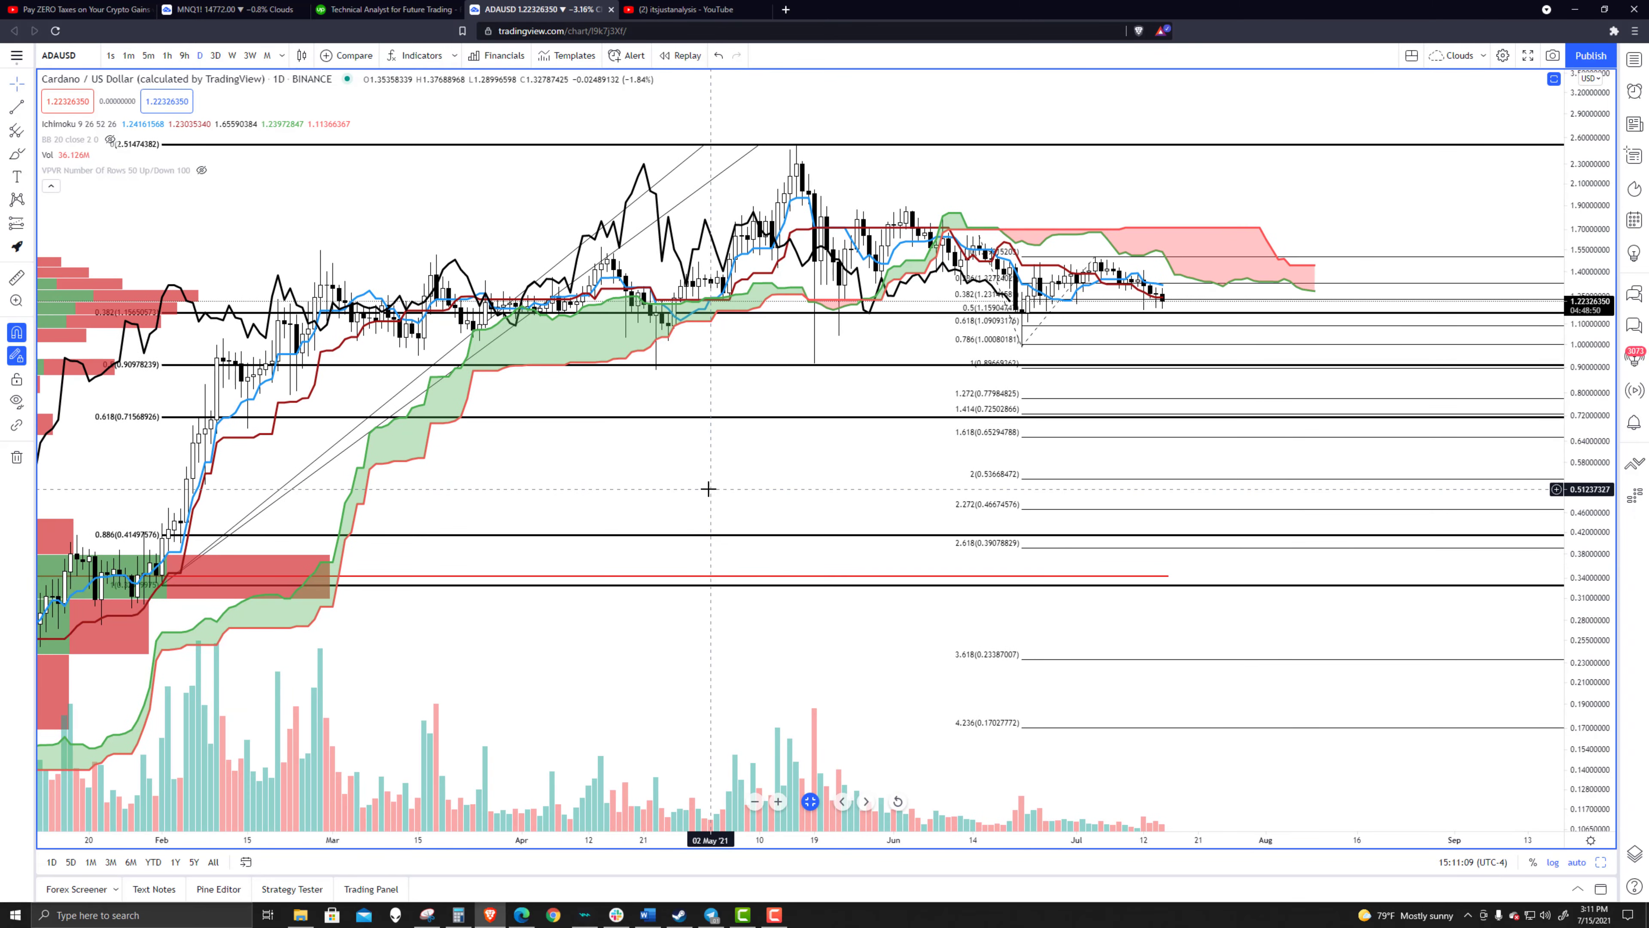
{"action": "double_click", "coordinate": [708, 488]}
Step: Zoom in and maximize the RSI 14 pane so it fills the chart area
{"action": "scroll", "coordinate": [987, 653], "scroll_direction": "up", "scroll_amount": 2}
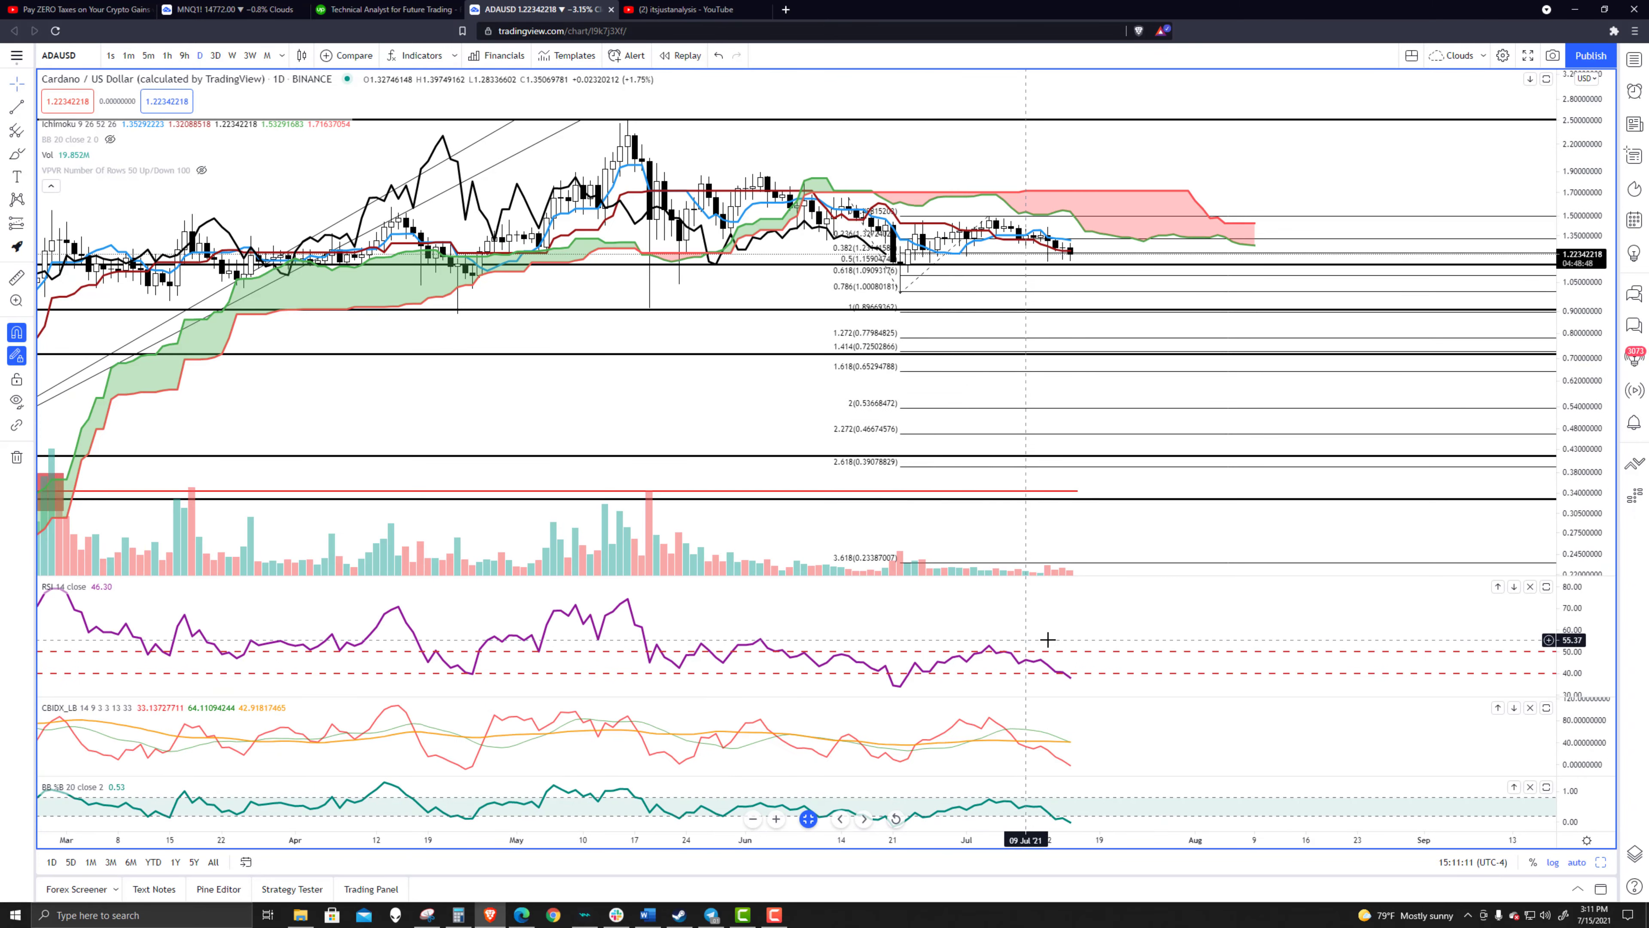
{"action": "scroll", "coordinate": [1071, 611], "scroll_direction": "up", "scroll_amount": 2}
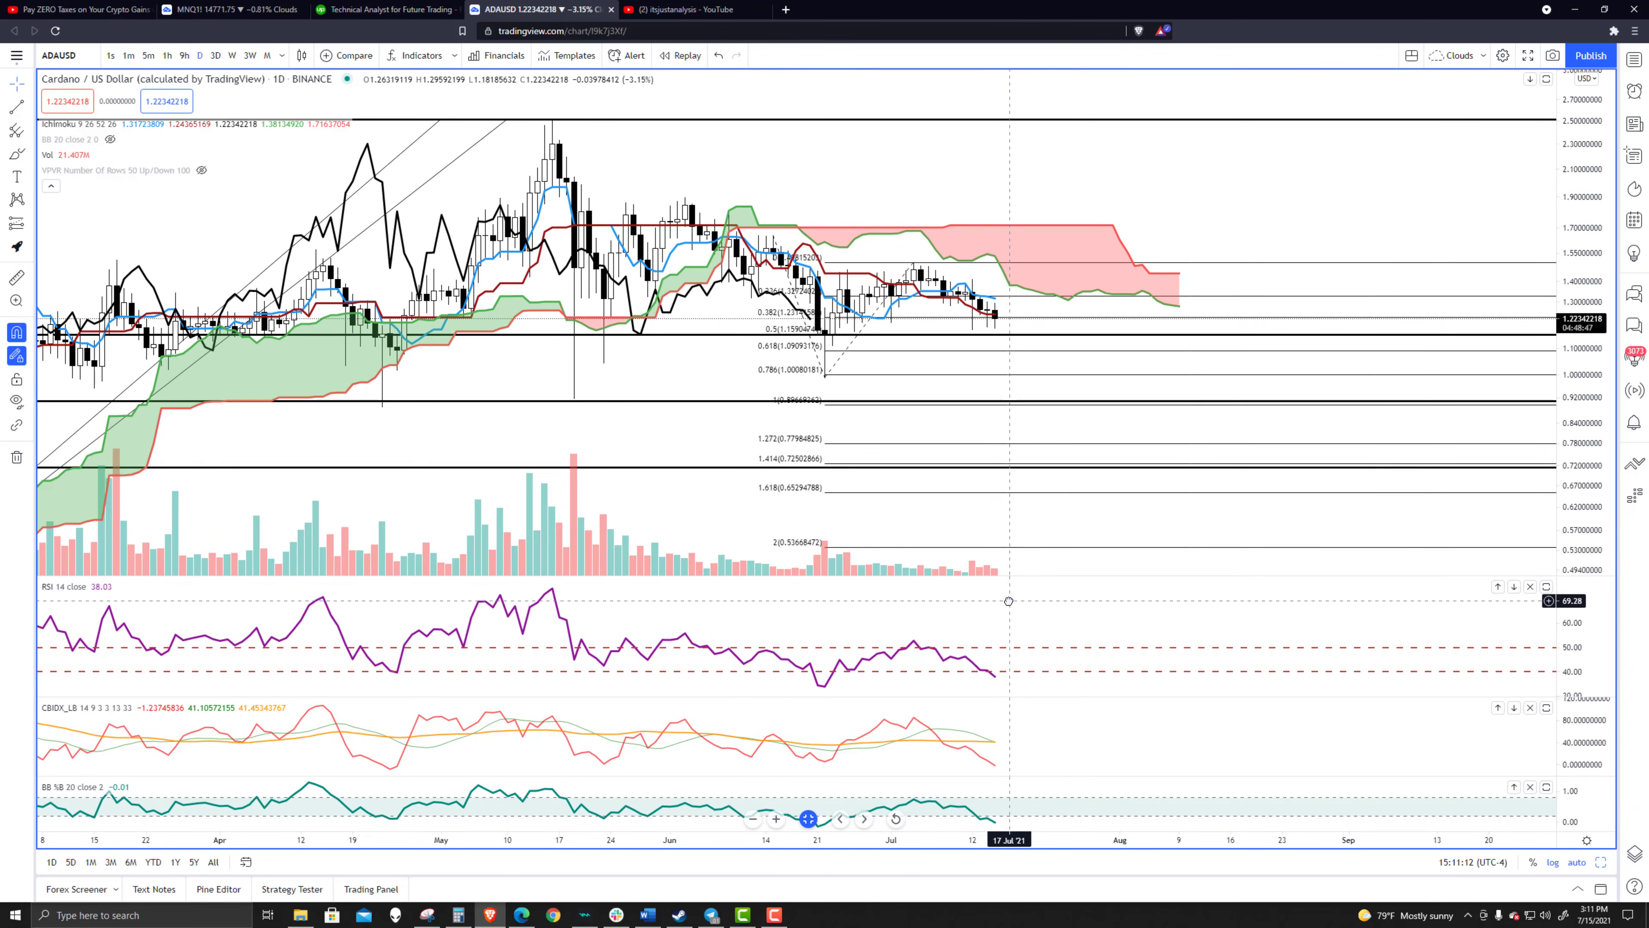
{"action": "double_click", "coordinate": [998, 624]}
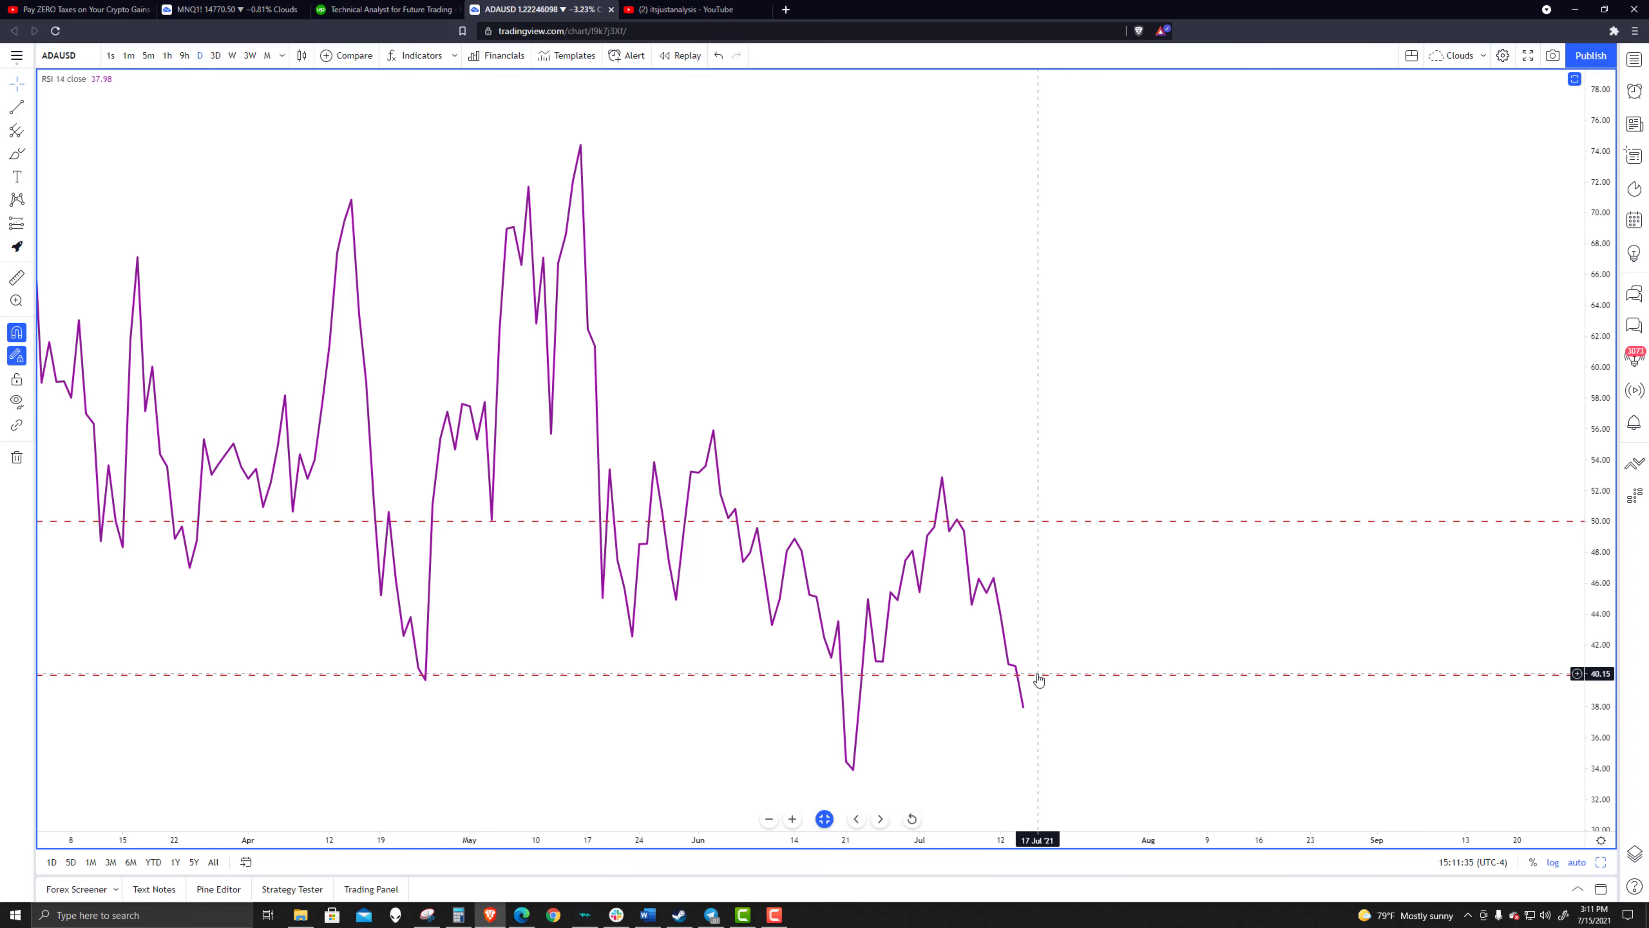
Step: Change the RSI bands from 50/40 to an upper band of 30 and a lower band of 20
{"action": "double_click", "coordinate": [1020, 679]}
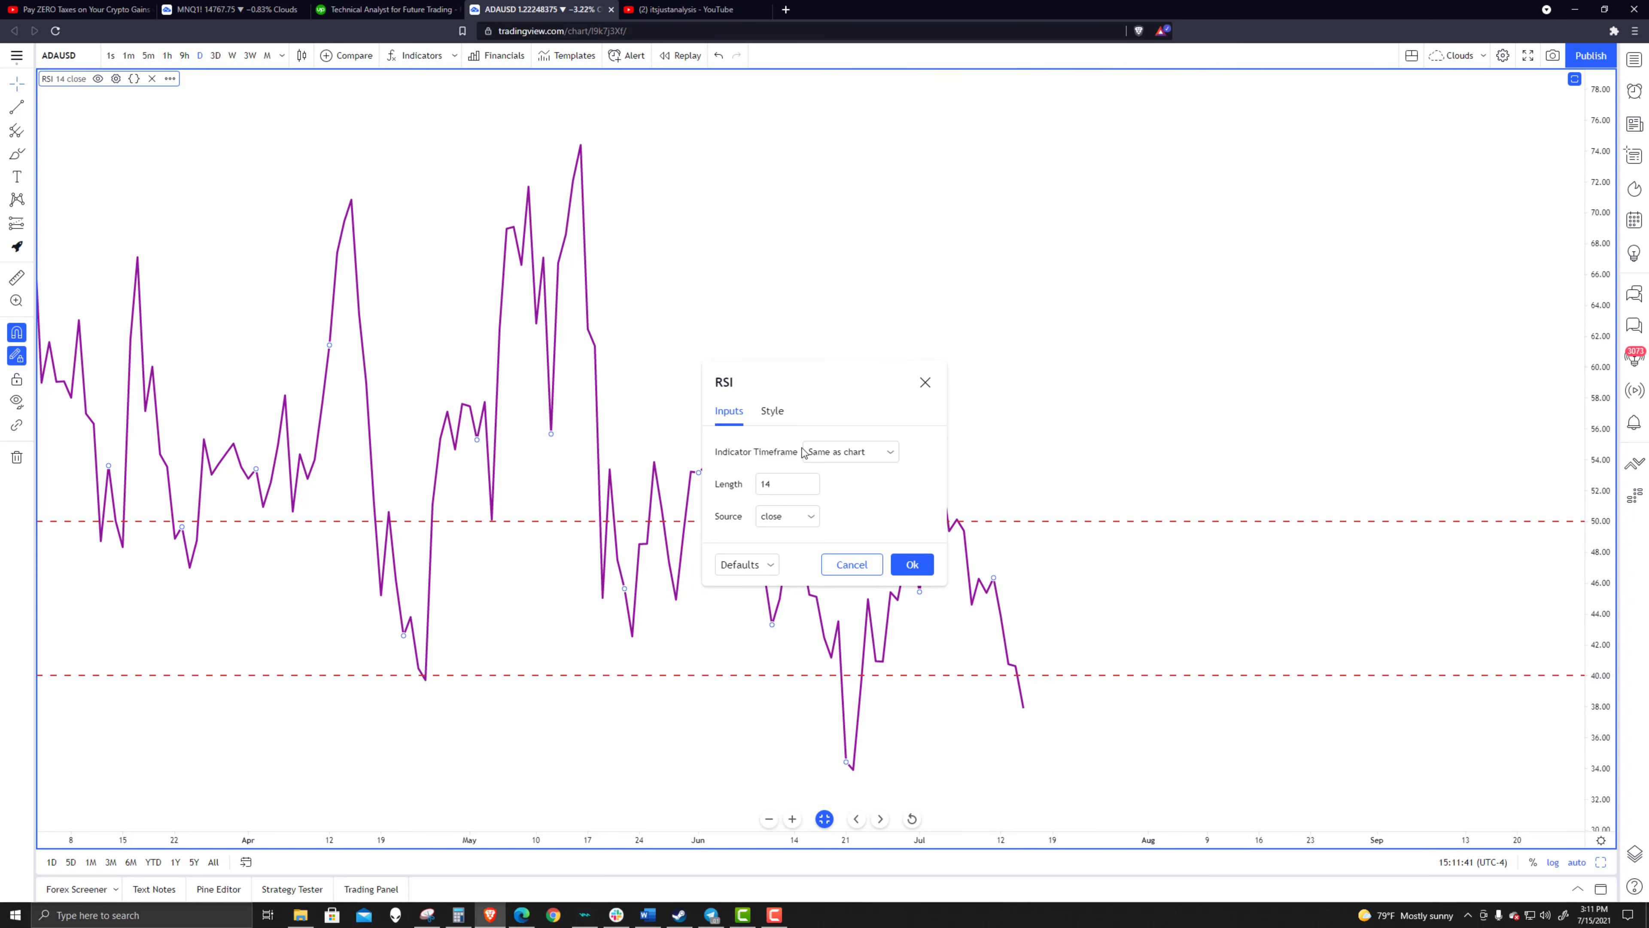
{"action": "left_click", "coordinate": [772, 411]}
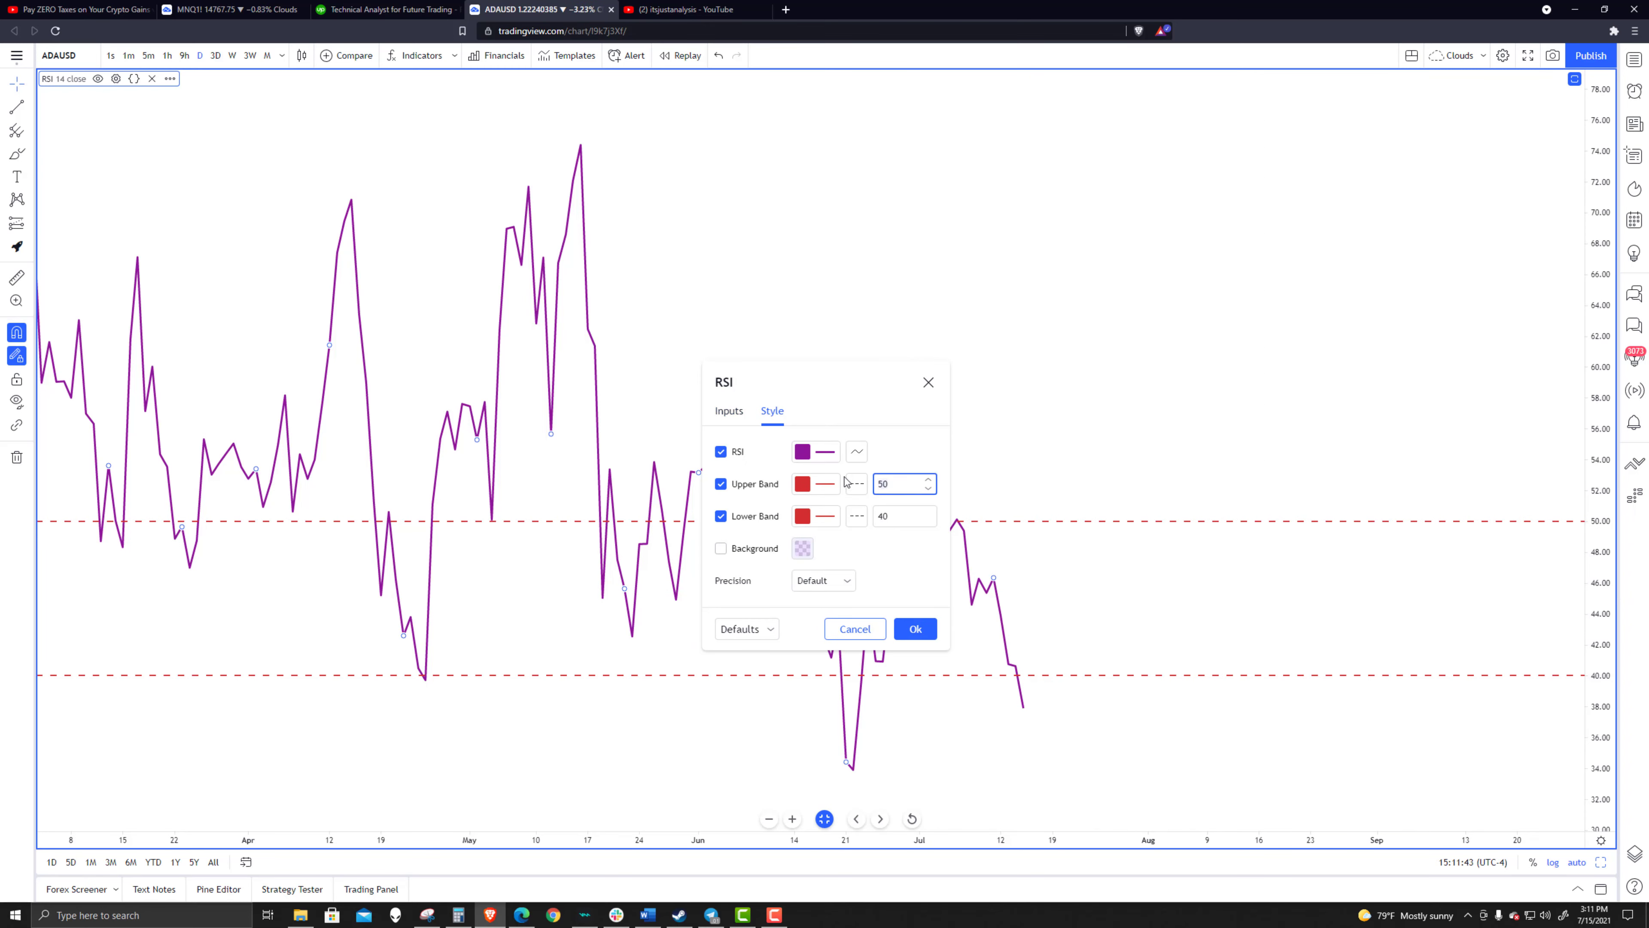
{"action": "left_click", "coordinate": [901, 514]}
{"action": "type", "text": "2"}
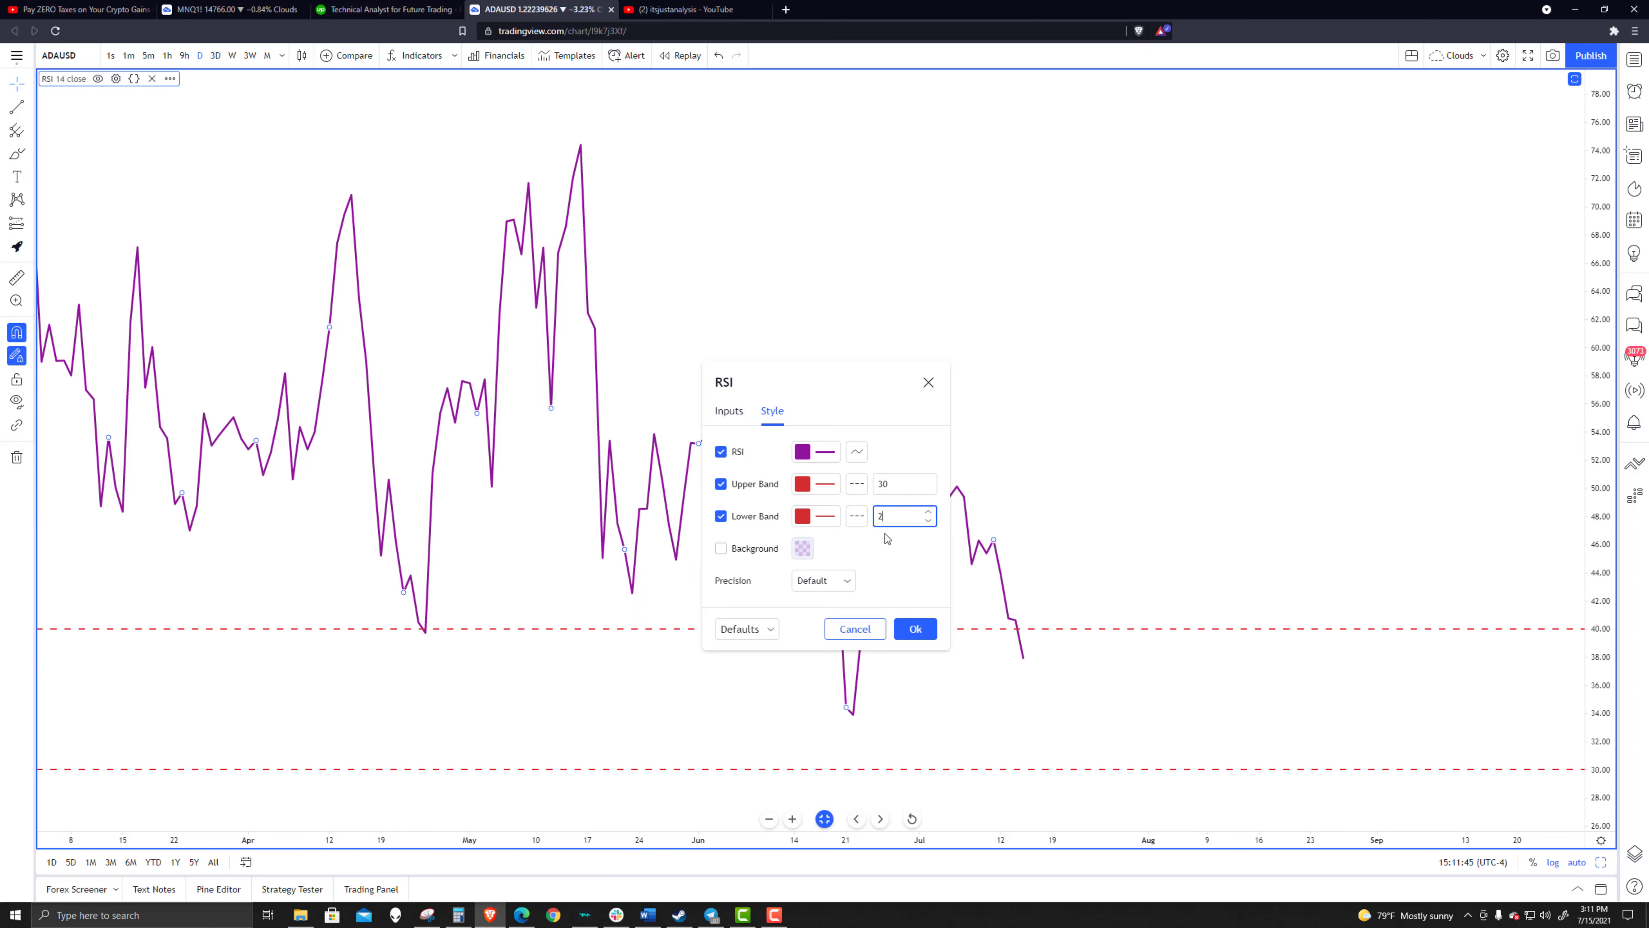
{"action": "type", "text": "0"}
{"action": "left_click", "coordinate": [906, 552]}
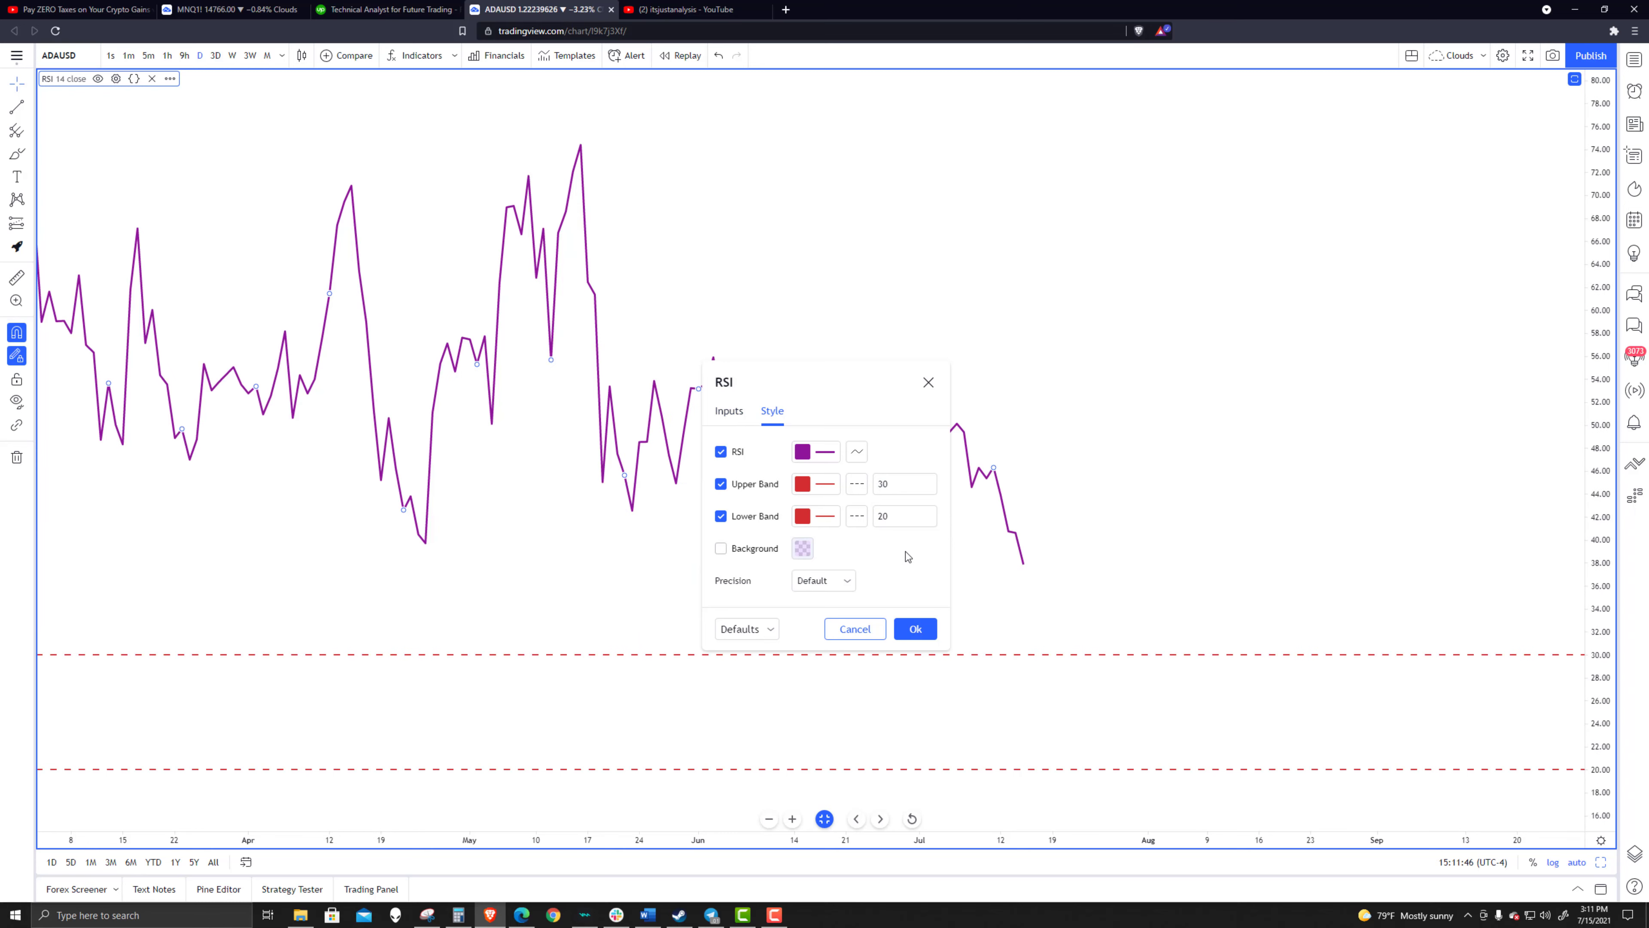
{"action": "left_click", "coordinate": [916, 627]}
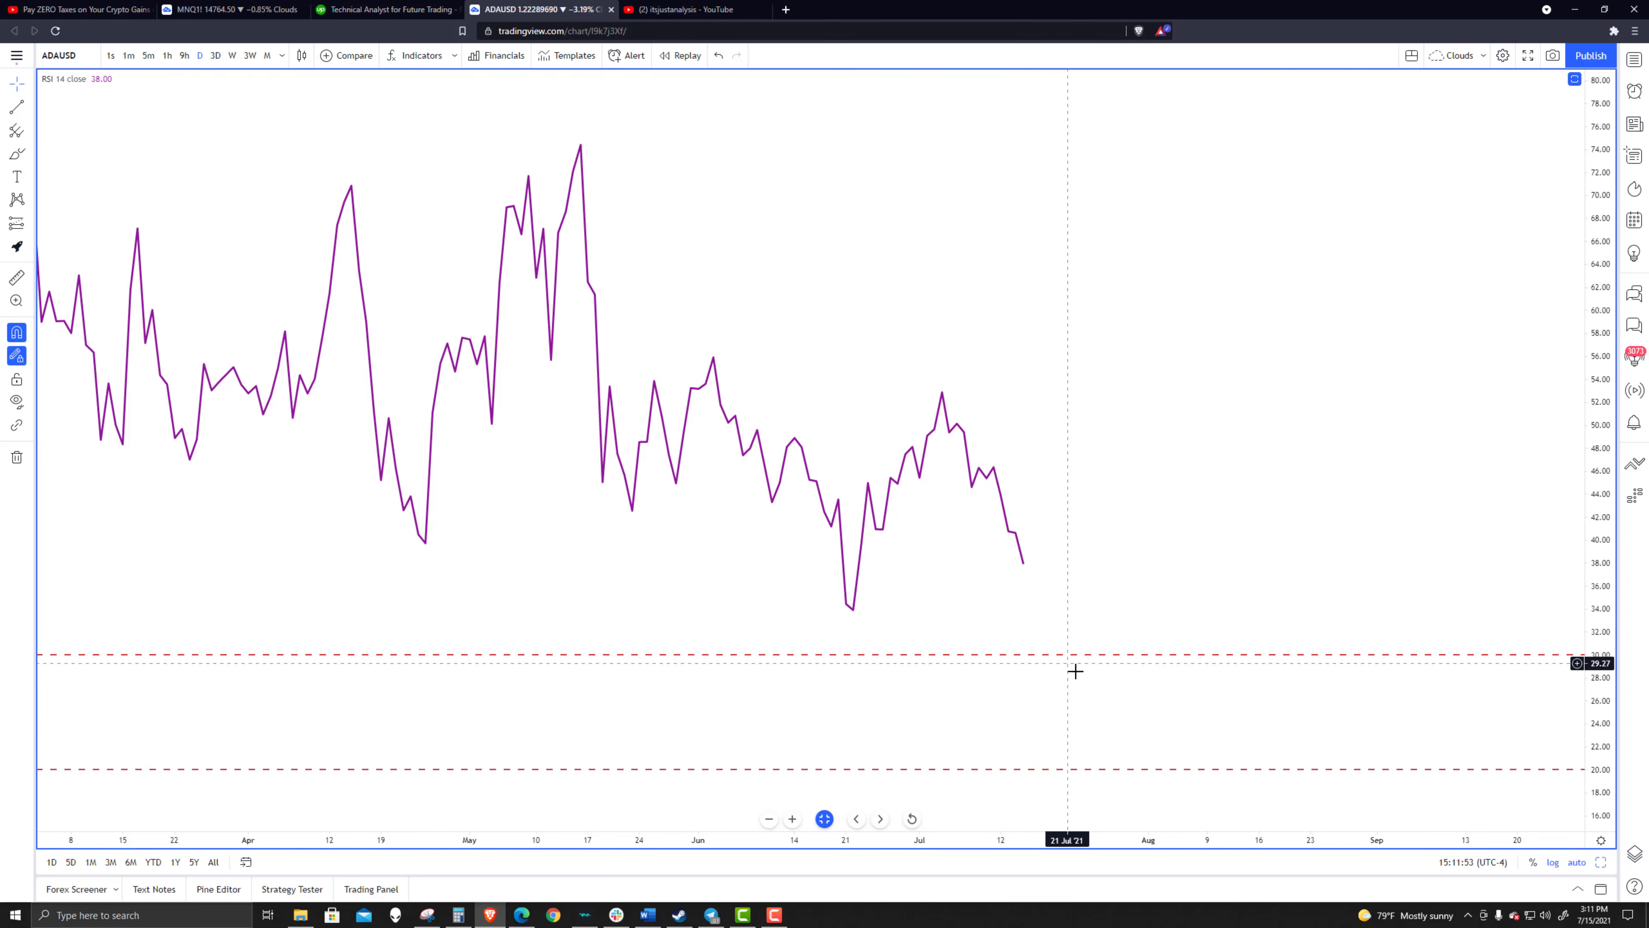
Step: Un-maximize the RSI pane to show price, RSI, CBDX_LB and BB %B together, then zoom out
{"action": "double_click", "coordinate": [1140, 550]}
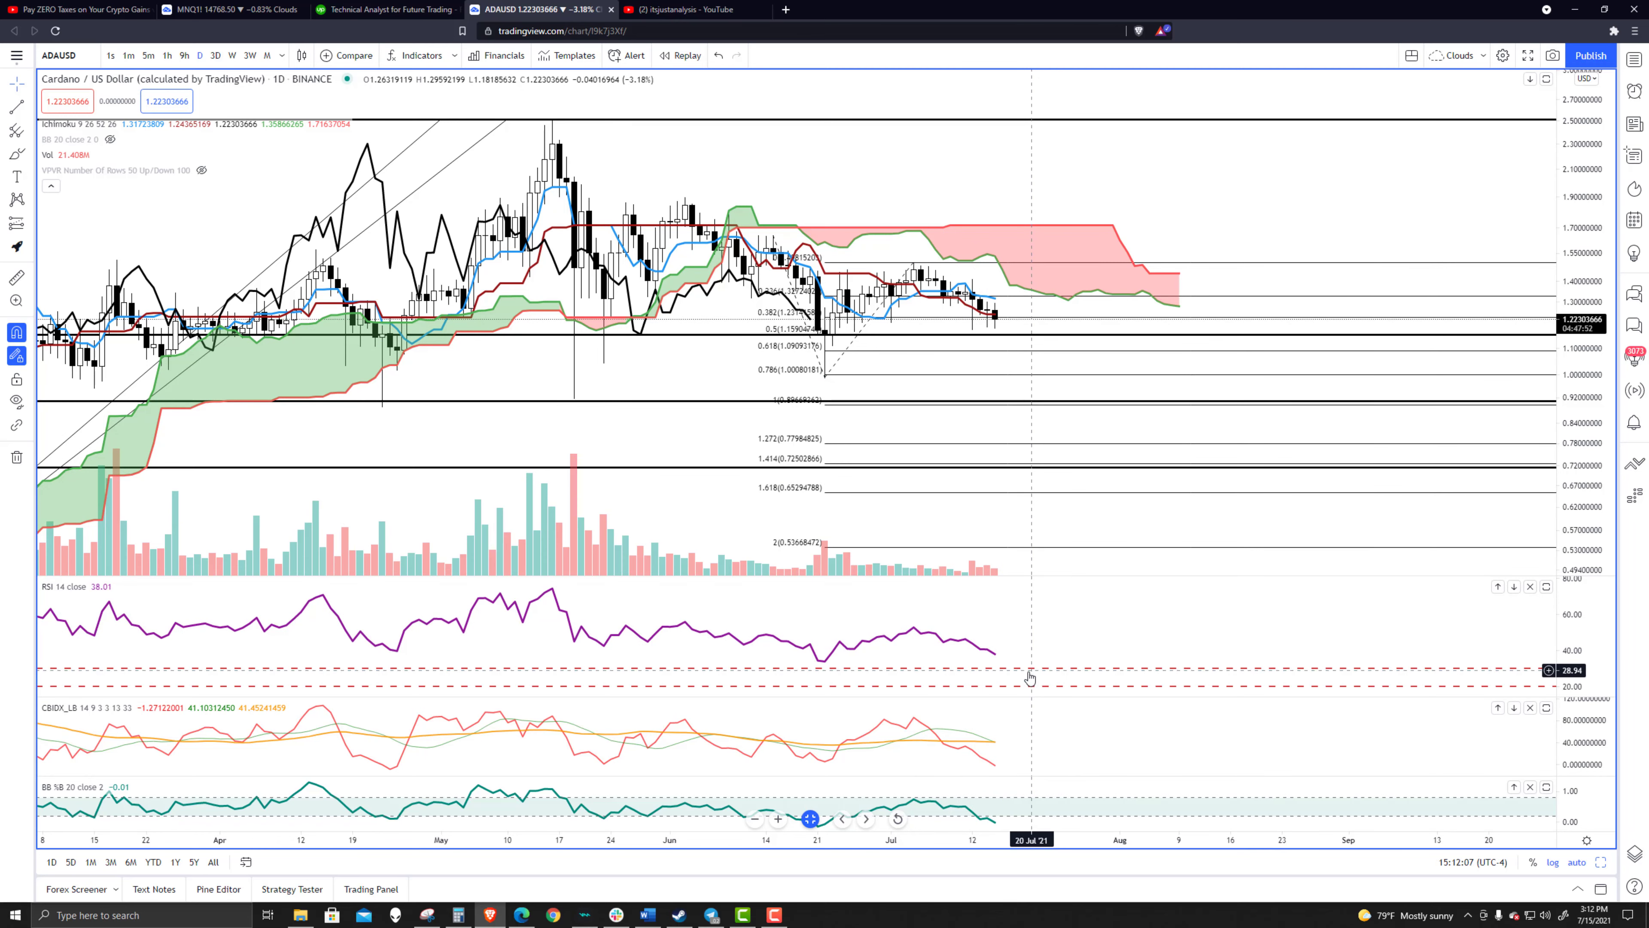
{"action": "scroll", "coordinate": [844, 507], "scroll_direction": "down", "scroll_amount": 1}
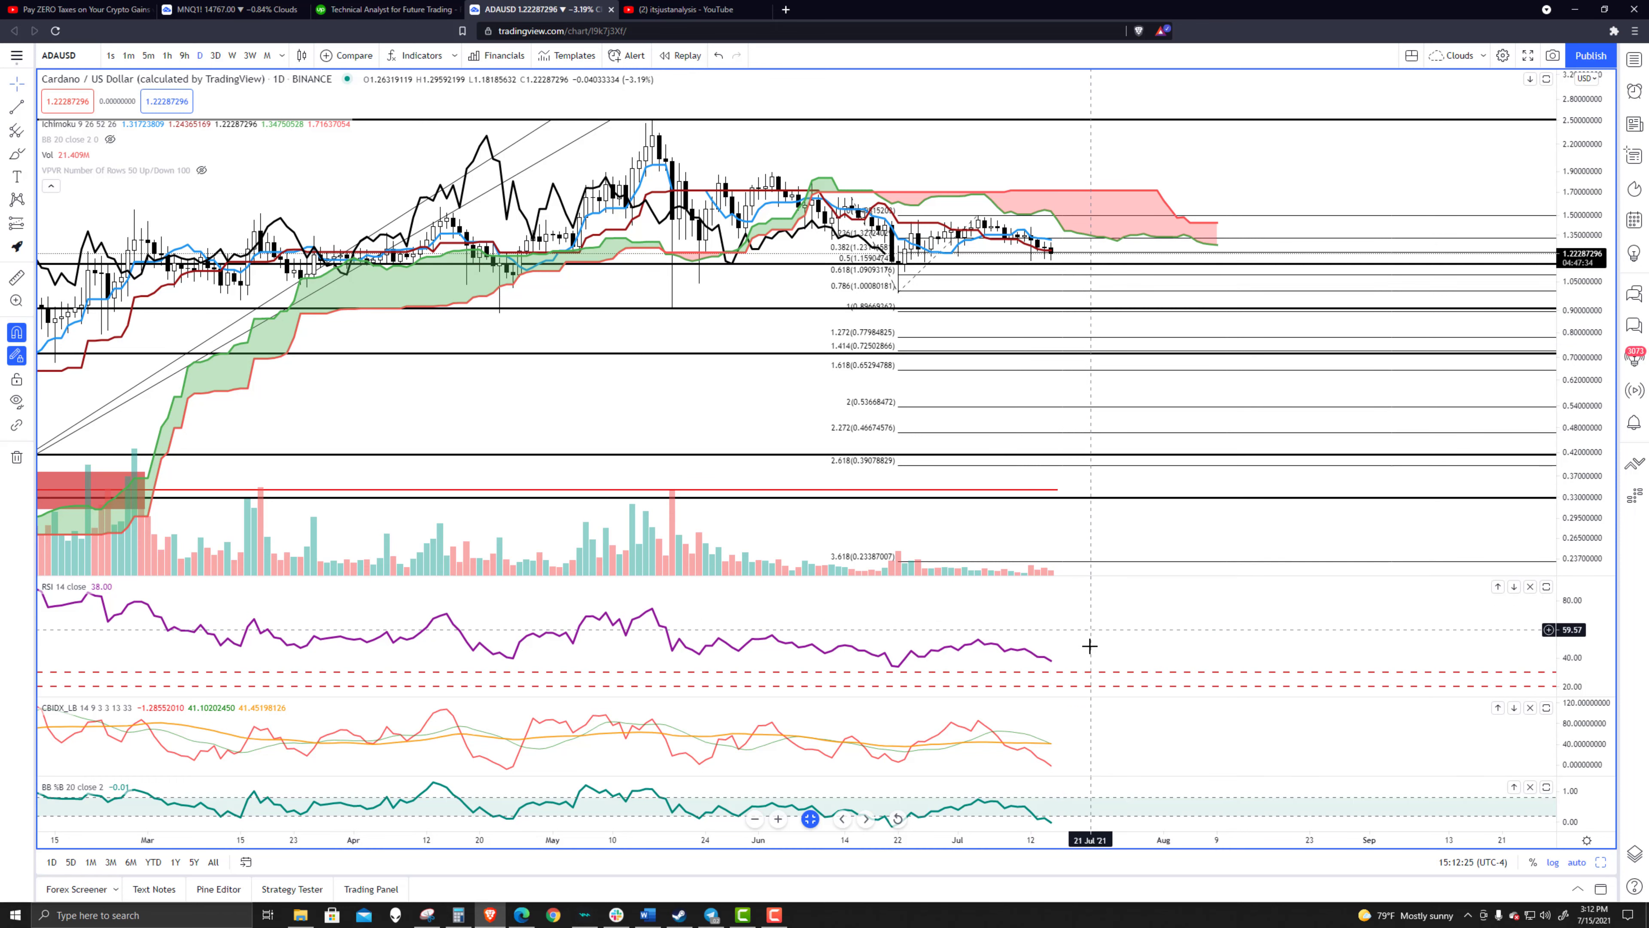
Step: Maximize the CBDX_LB pane, zoom the daily chart, then restore all panes
{"action": "double_click", "coordinate": [1065, 762]}
{"action": "scroll", "coordinate": [1159, 646], "scroll_direction": "down", "scroll_amount": 3}
{"action": "scroll", "coordinate": [1159, 646], "scroll_direction": "down", "scroll_amount": 5}
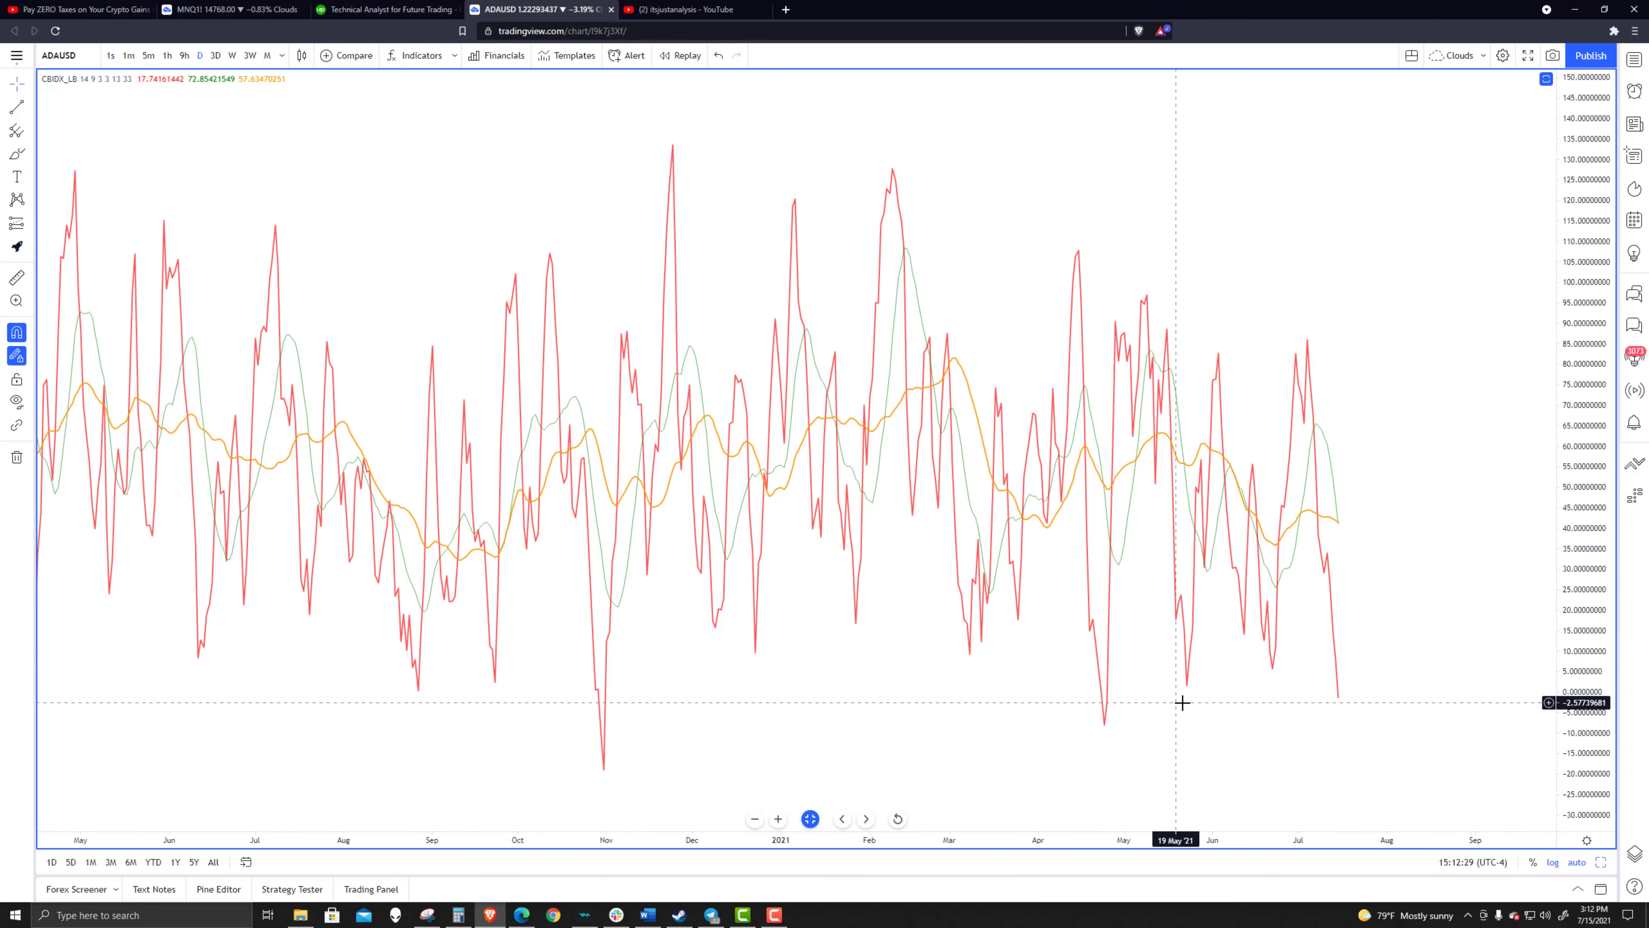
{"action": "scroll", "coordinate": [1228, 701], "scroll_direction": "down", "scroll_amount": 2}
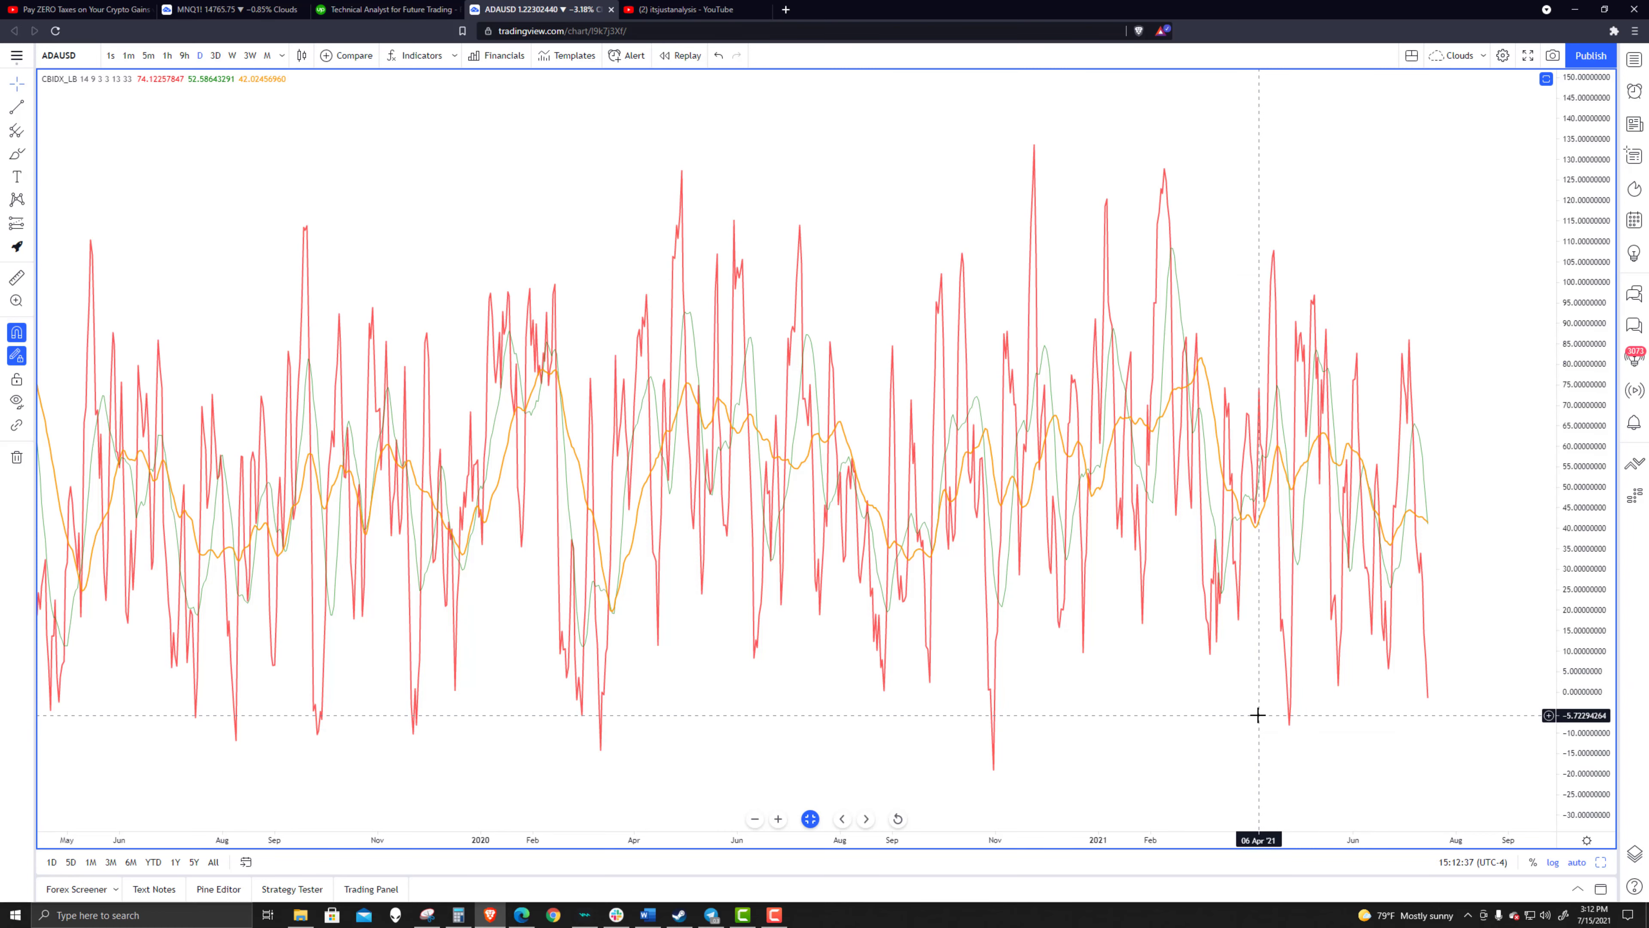
{"action": "double_click", "coordinate": [1256, 727]}
Step: Maximize the BB %B pane, pan toward Oct 2020 onward, then restore the full layout
{"action": "double_click", "coordinate": [1435, 786]}
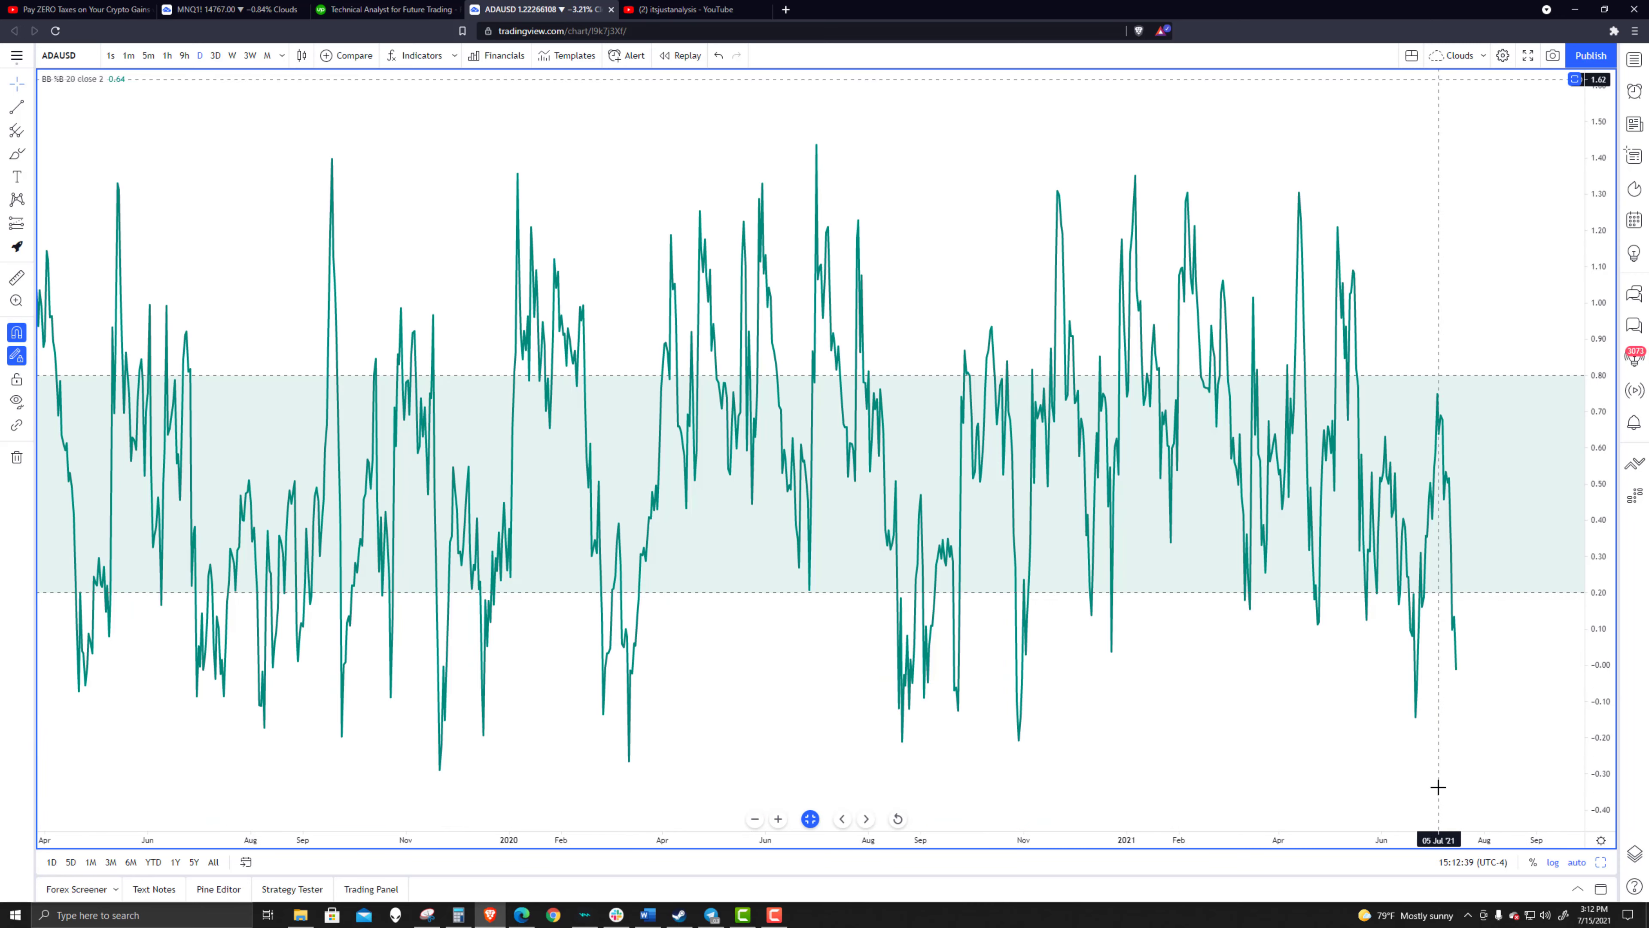
{"action": "left_click_drag", "start_coordinate": [1395, 747], "coordinate": [1083, 740]}
{"action": "scroll", "coordinate": [1083, 739], "scroll_direction": "up", "scroll_amount": 5}
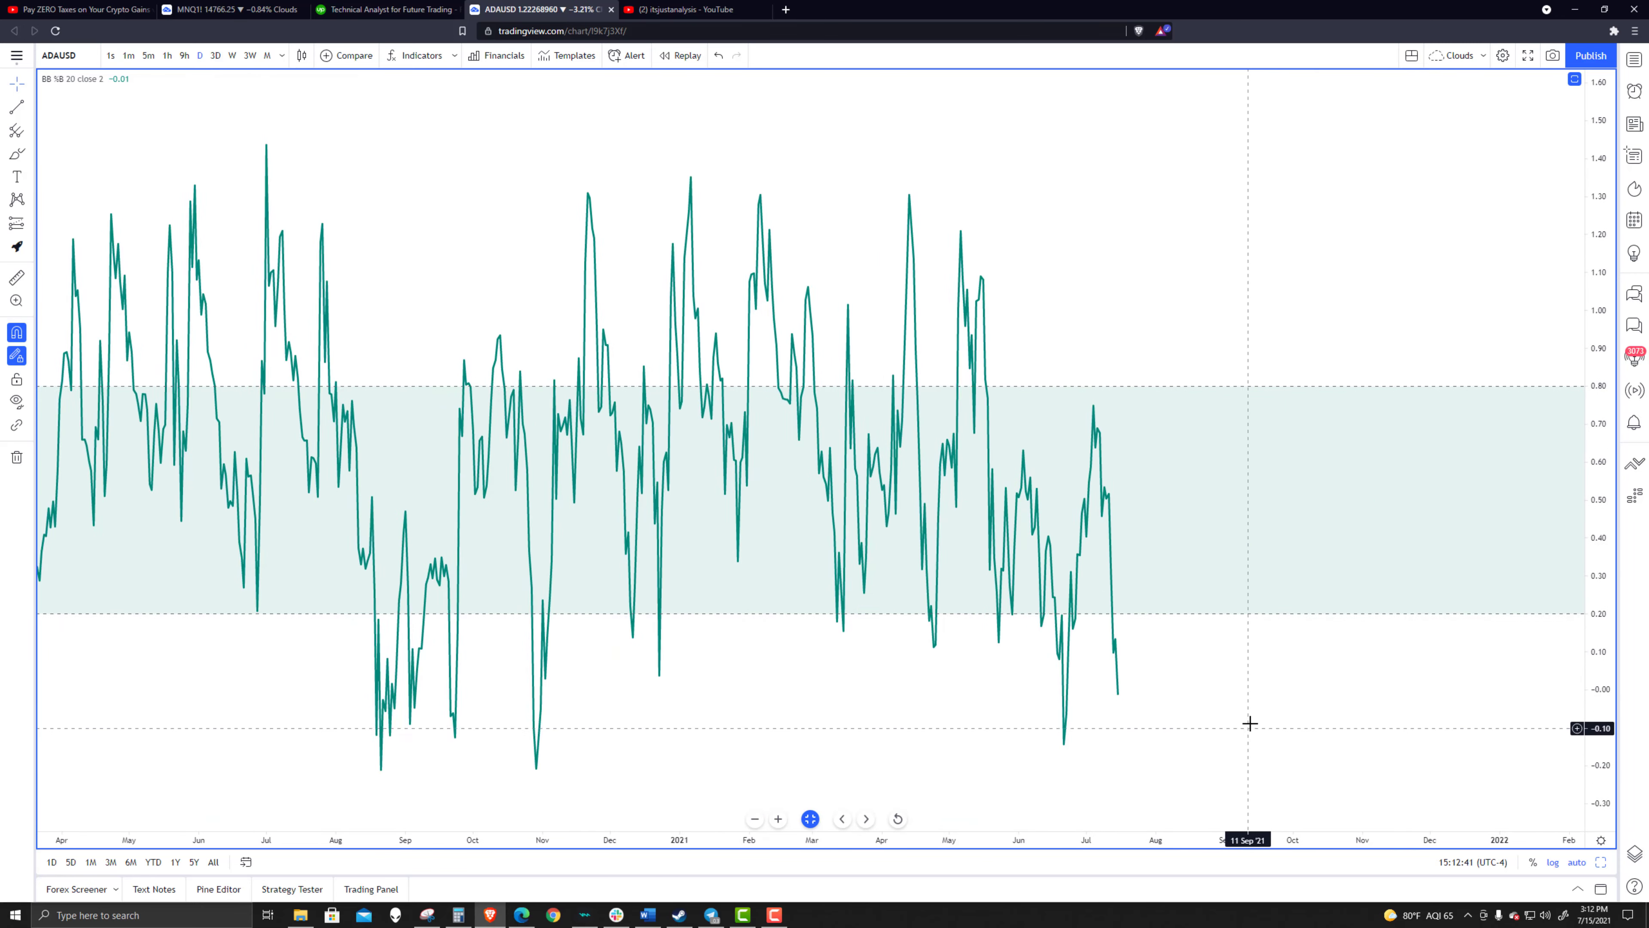
{"action": "double_click", "coordinate": [1117, 716]}
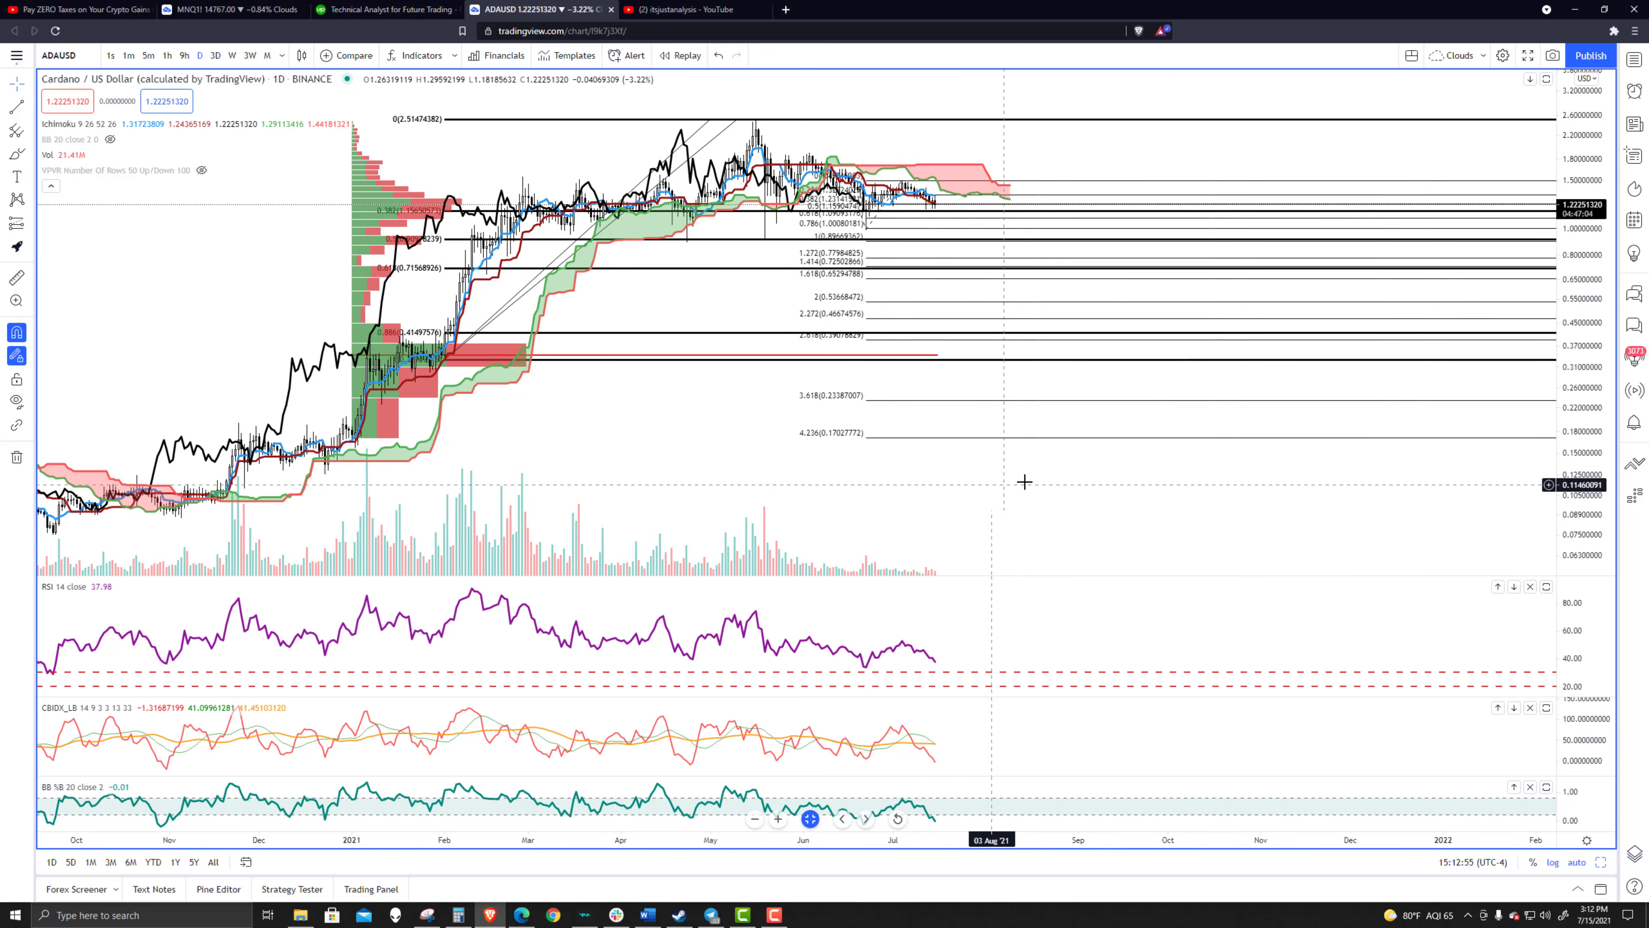
Step: Switch the ADAUSD chart to the weekly (W) timeframe
{"action": "left_click", "coordinate": [232, 56]}
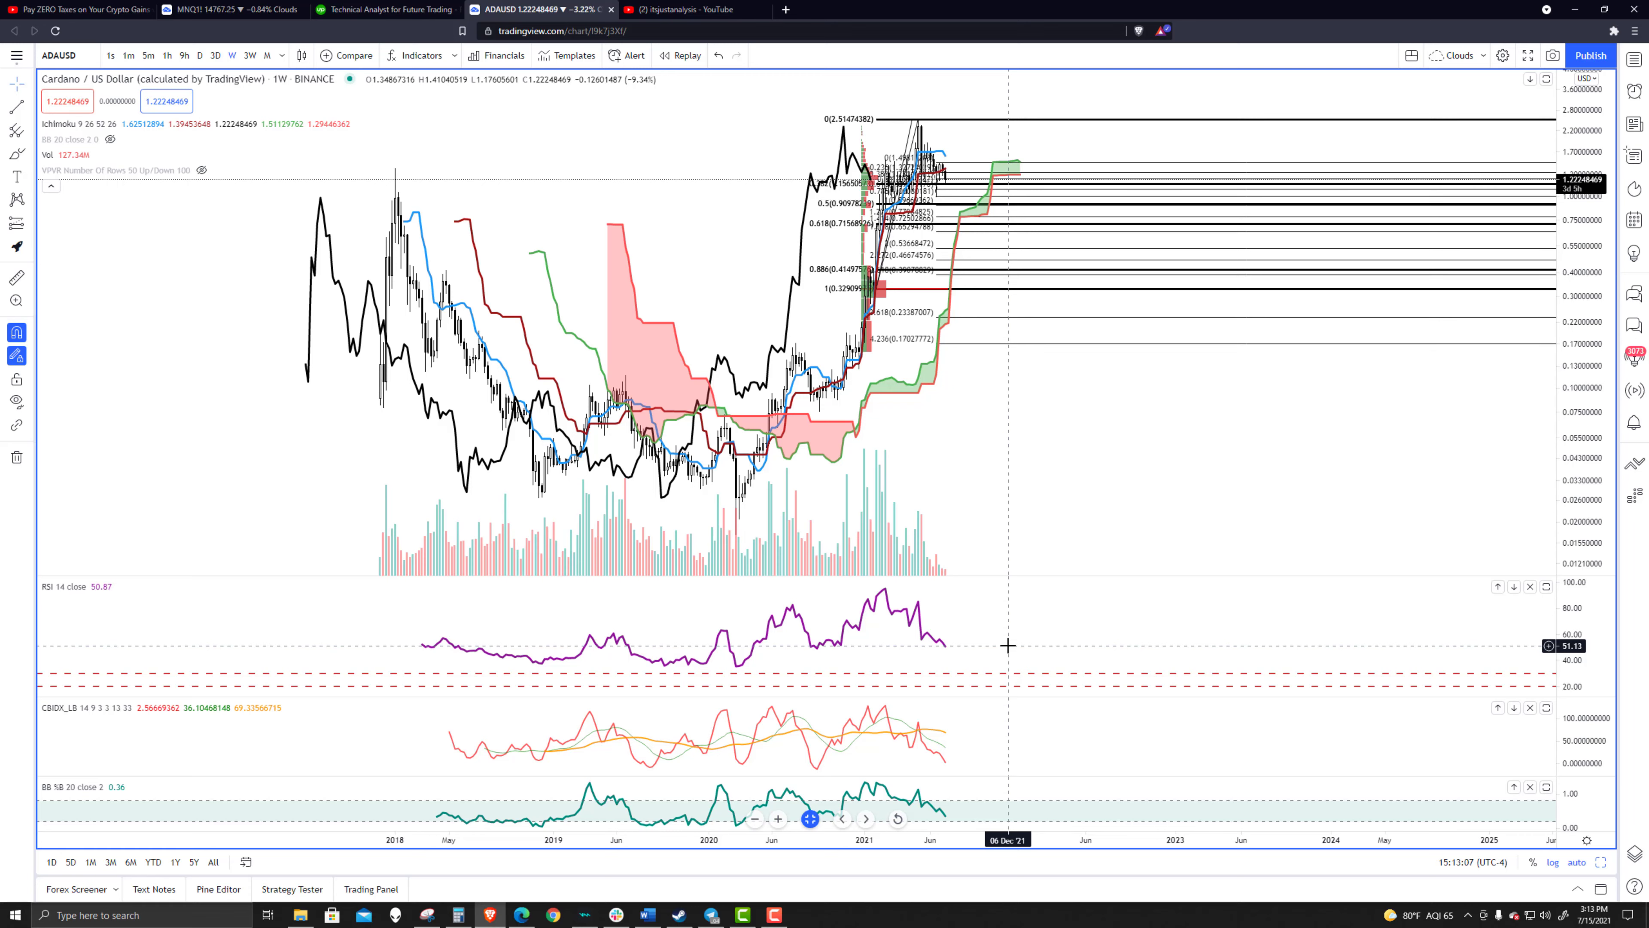
Step: Set the weekly RSI upper band to 50 and lower band to 40
{"action": "double_click", "coordinate": [1013, 630]}
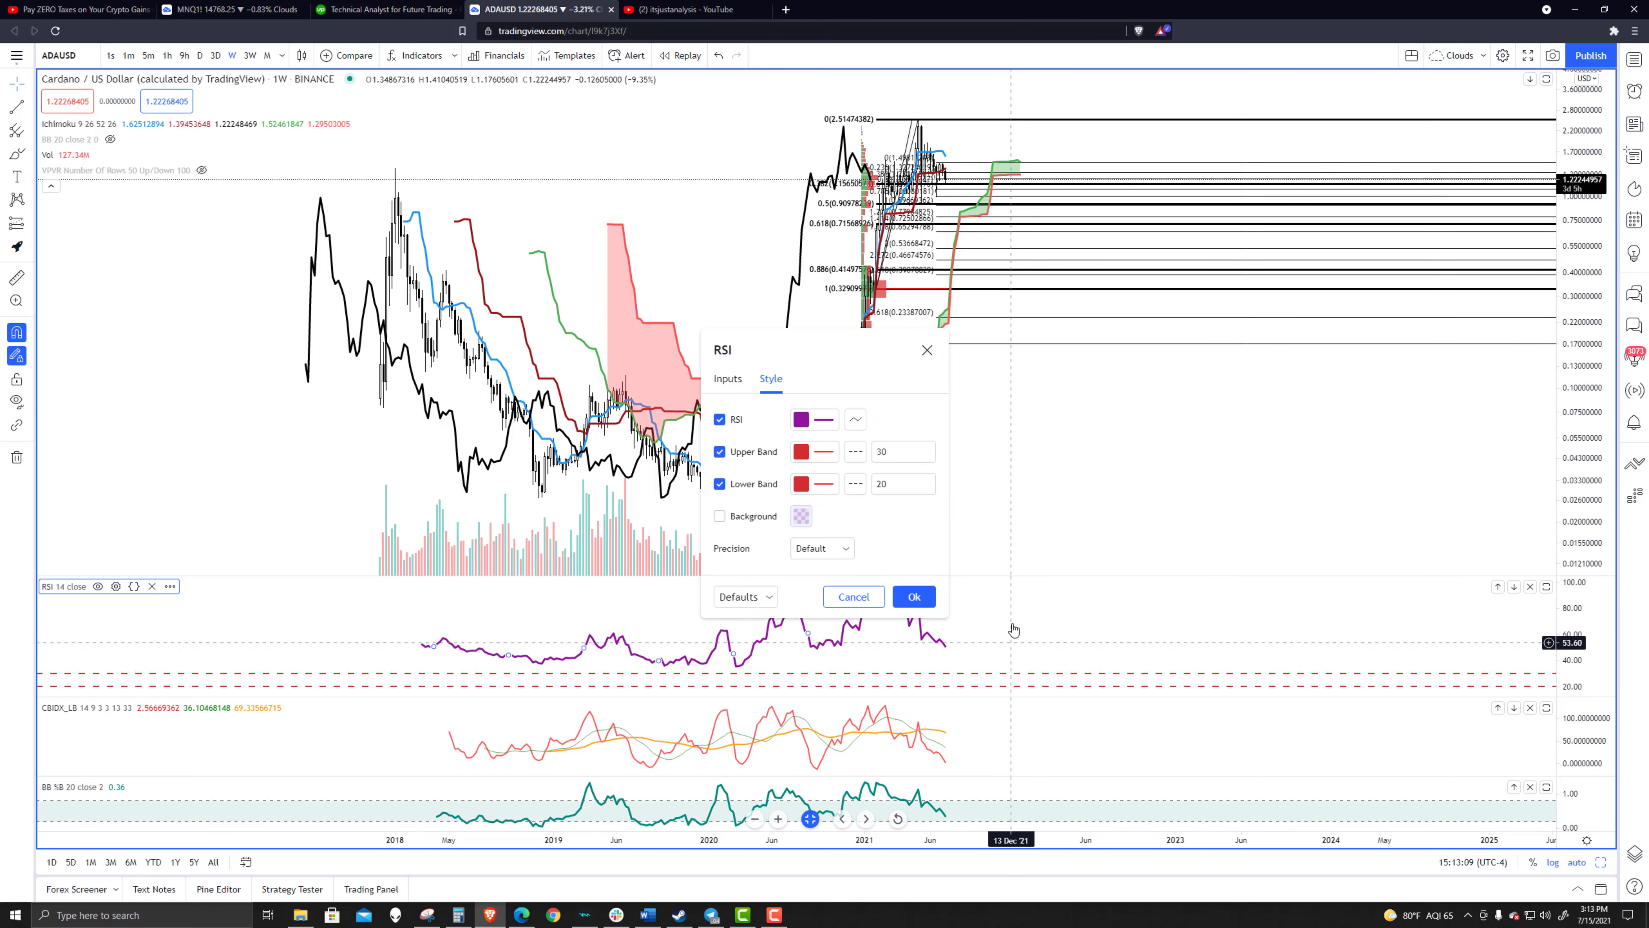
{"action": "left_click", "coordinate": [895, 455]}
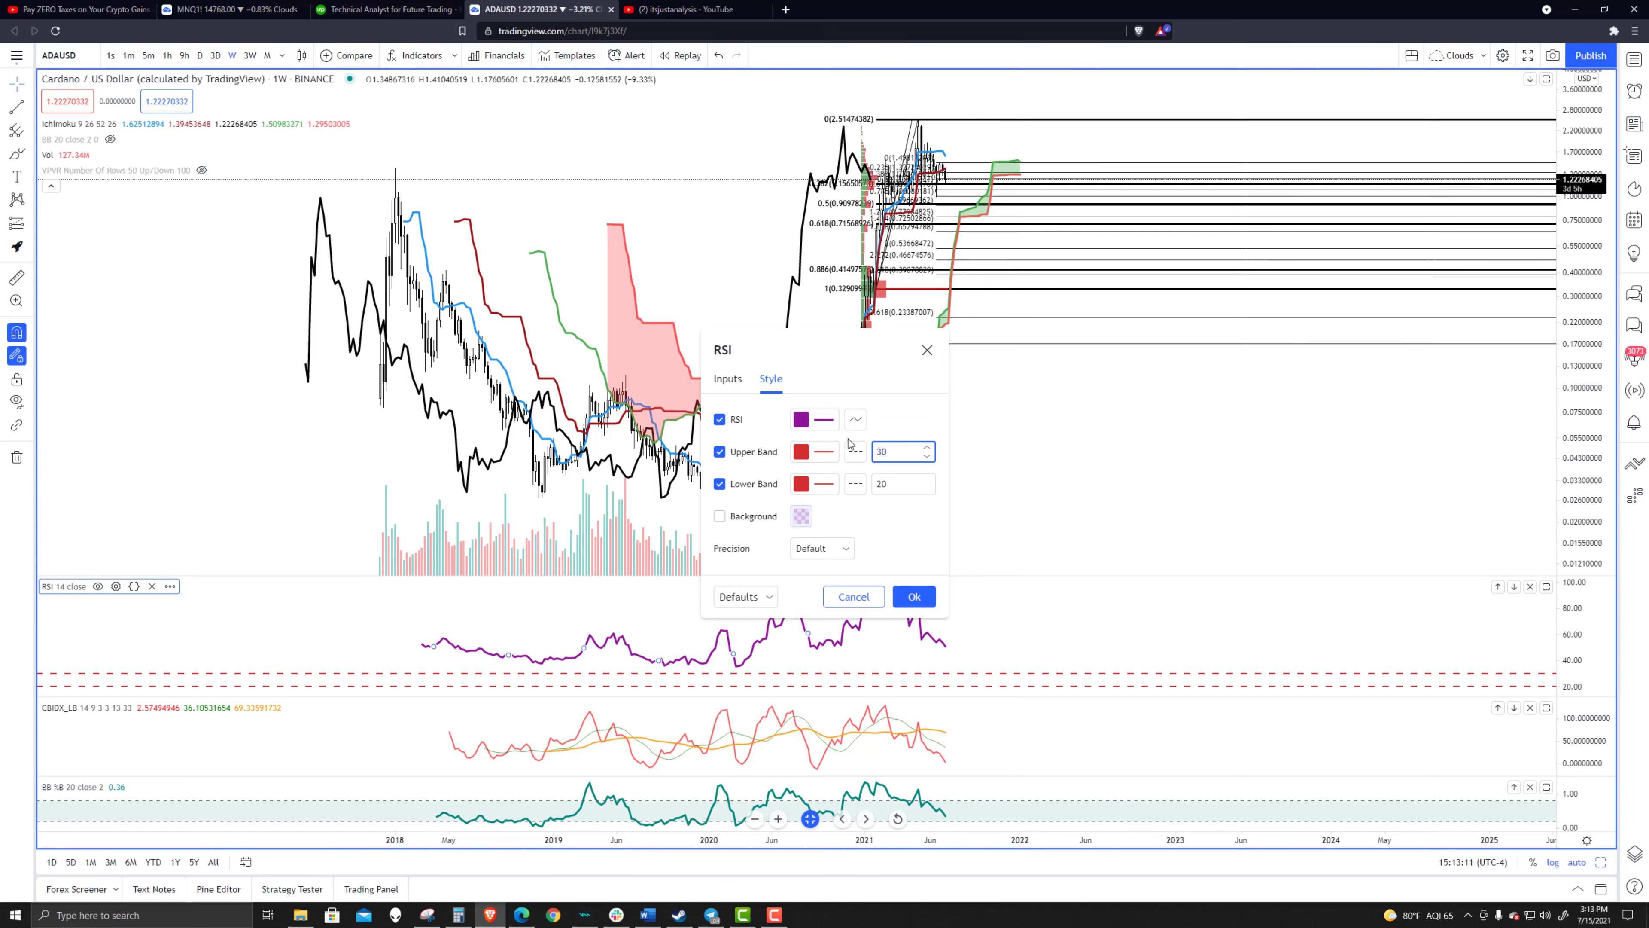
{"action": "key", "text": "BackSpace"}
{"action": "key", "text": "BackSpace"}
{"action": "type", "text": "50"}
{"action": "key", "text": "Tab"}
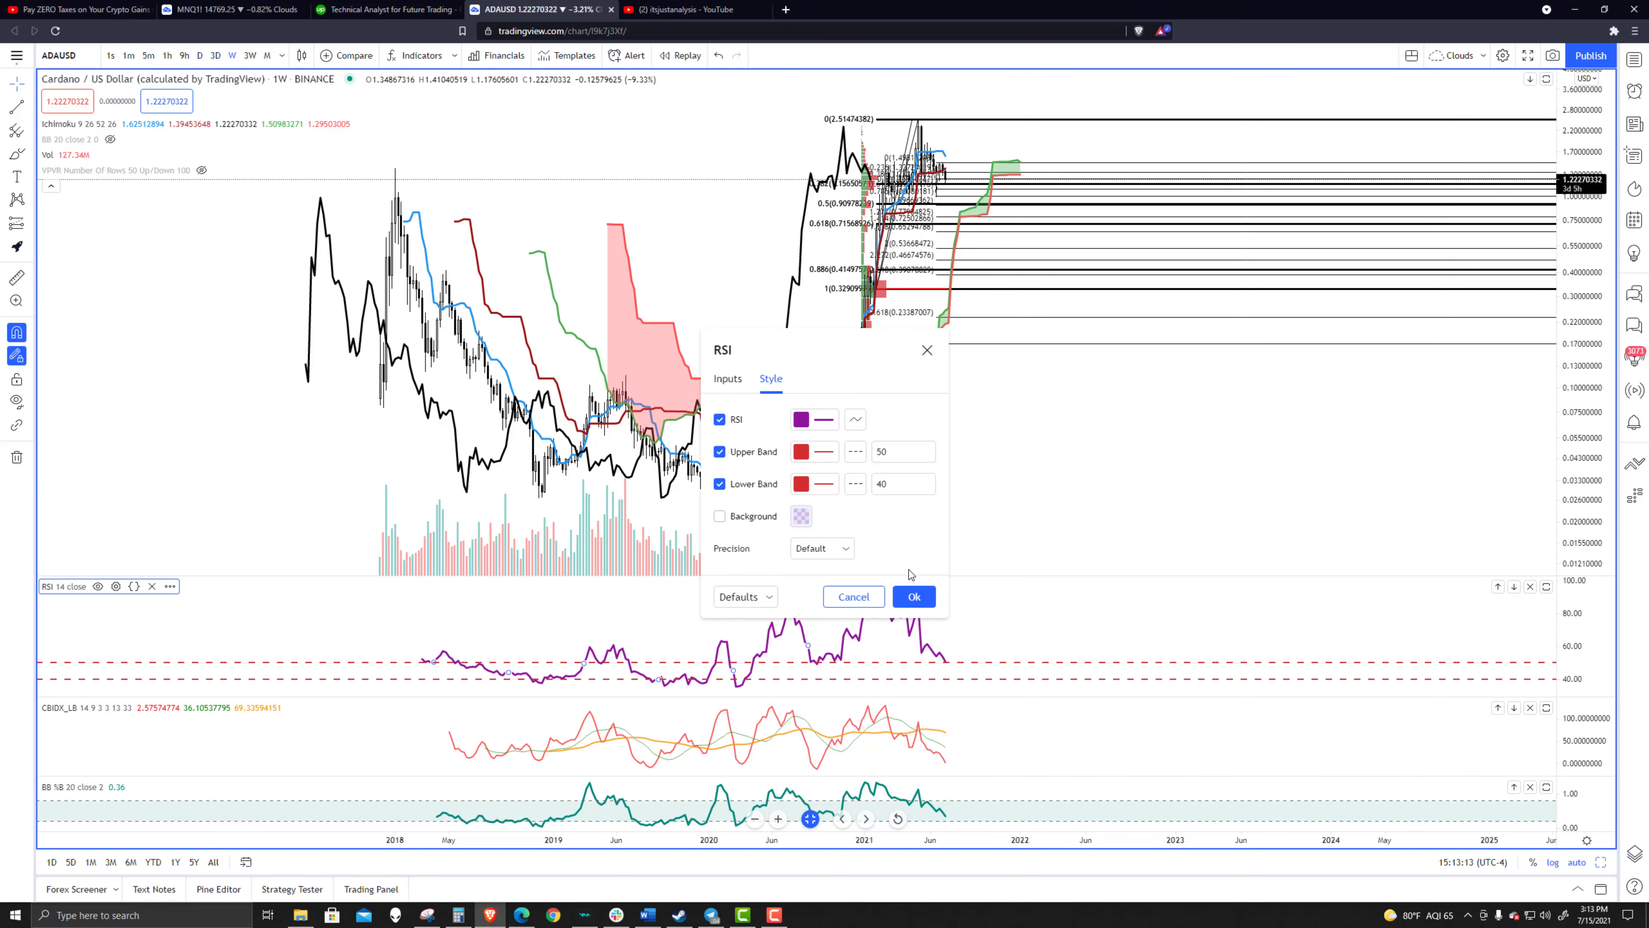
{"action": "left_click", "coordinate": [912, 596]}
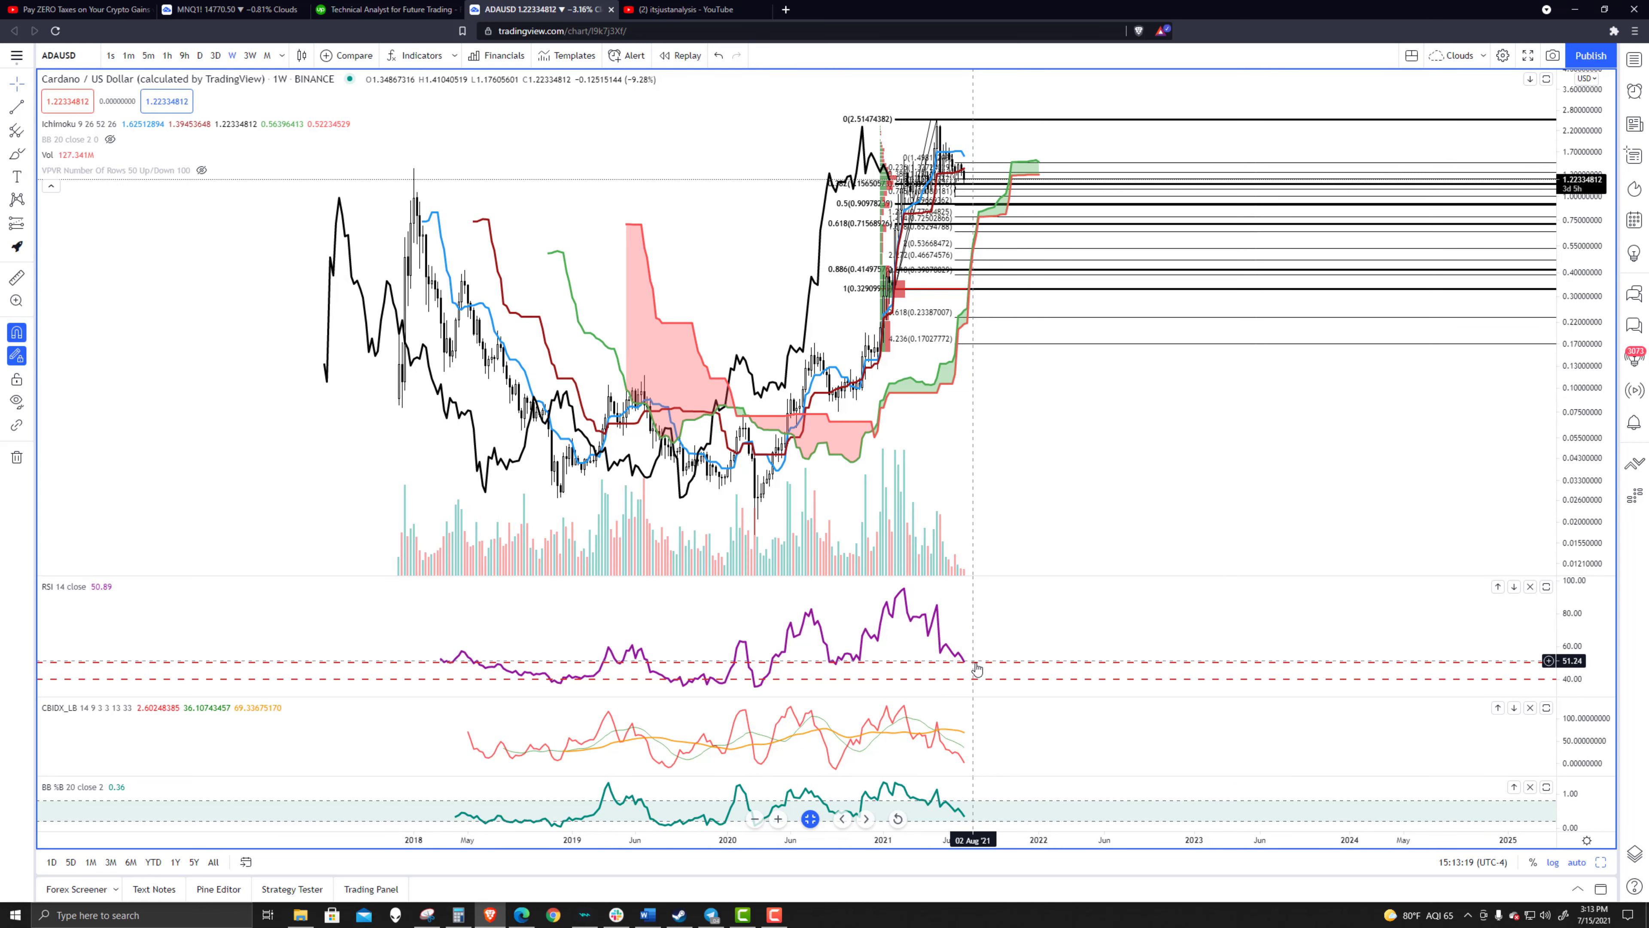
{"action": "double_click", "coordinate": [982, 649]}
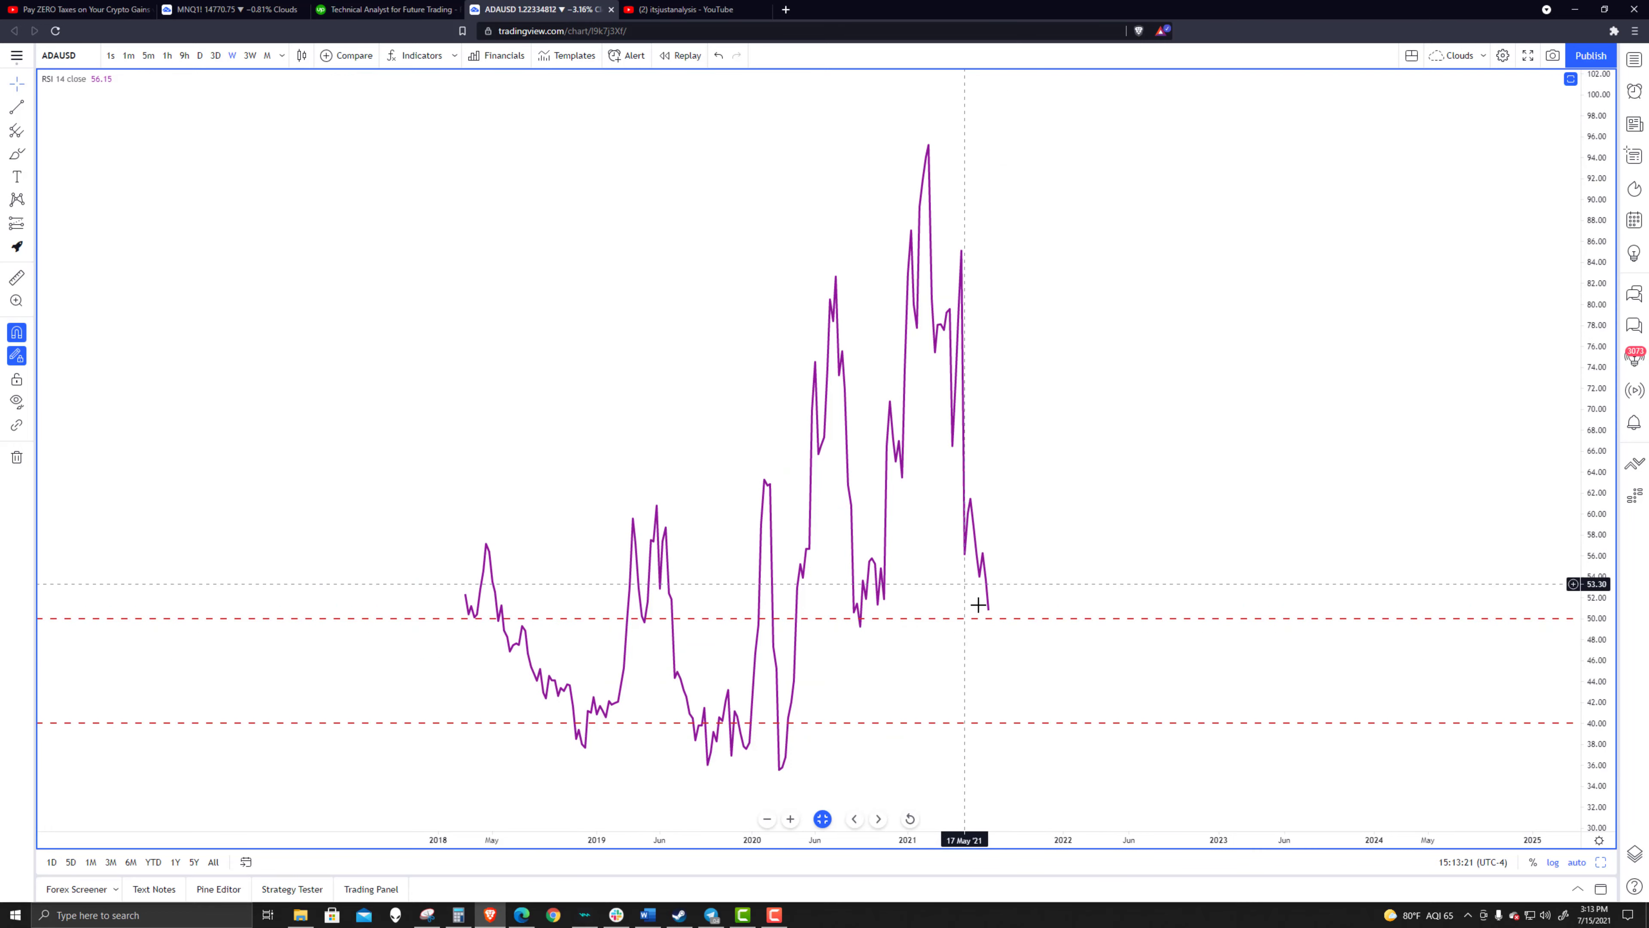
{"action": "scroll", "coordinate": [983, 617], "scroll_direction": "up", "scroll_amount": 2}
{"action": "left_click_drag", "start_coordinate": [991, 629], "coordinate": [1218, 519]}
{"action": "scroll", "coordinate": [1122, 534], "scroll_direction": "up", "scroll_amount": 2}
{"action": "double_click", "coordinate": [1056, 515]}
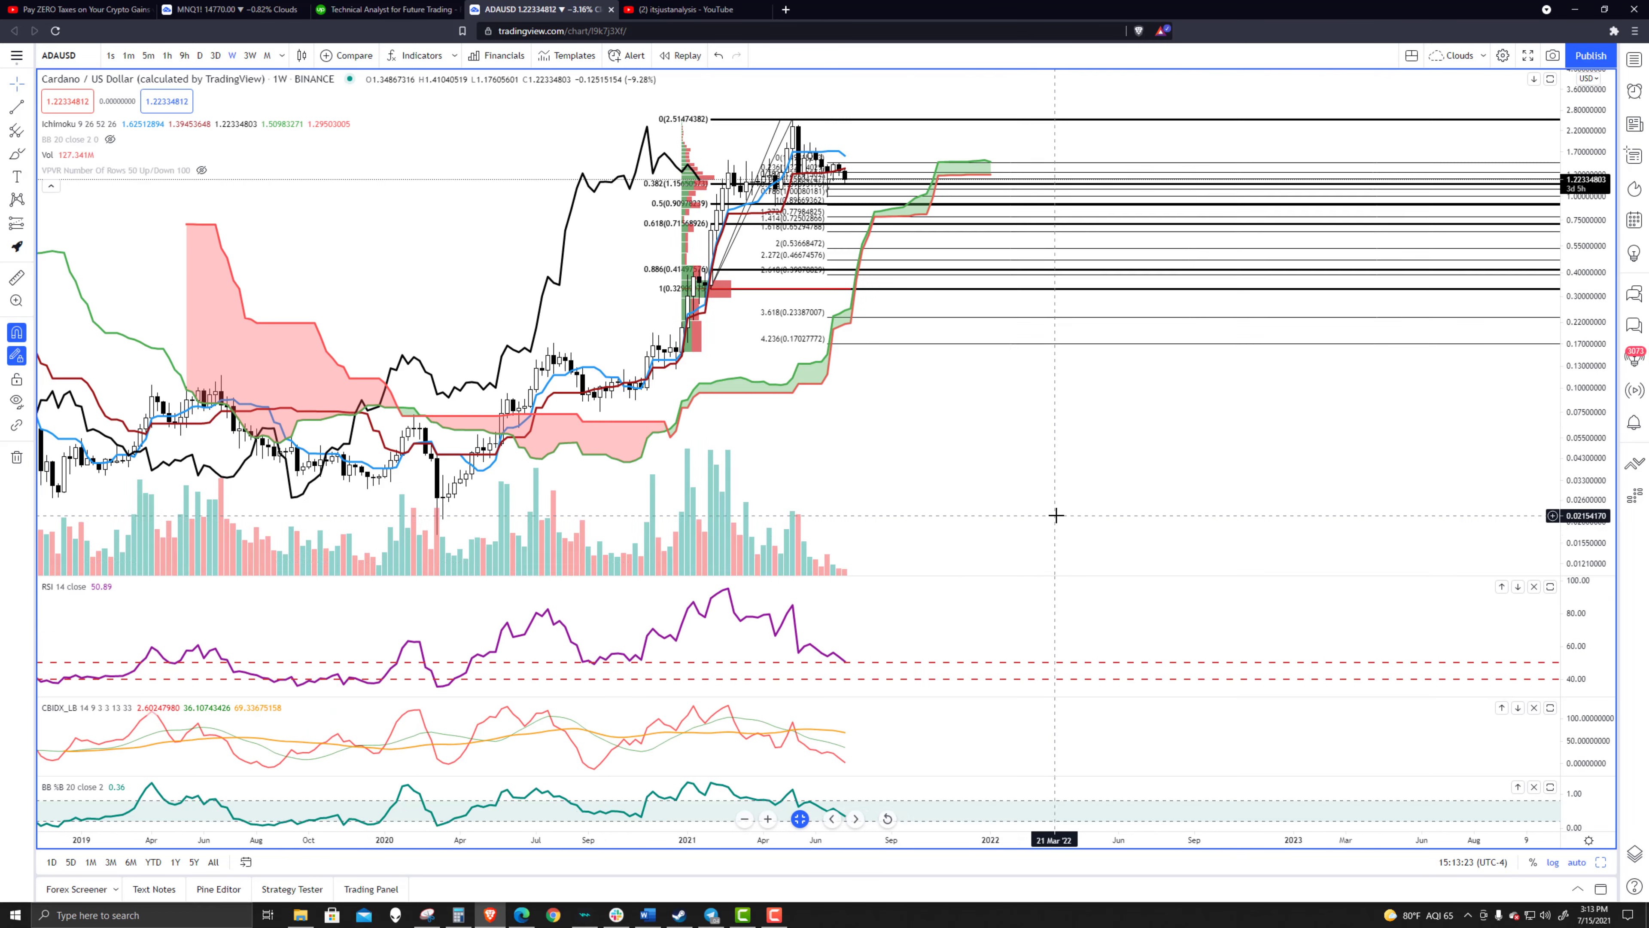
{"action": "scroll", "coordinate": [1039, 513], "scroll_direction": "left", "scroll_amount": 3}
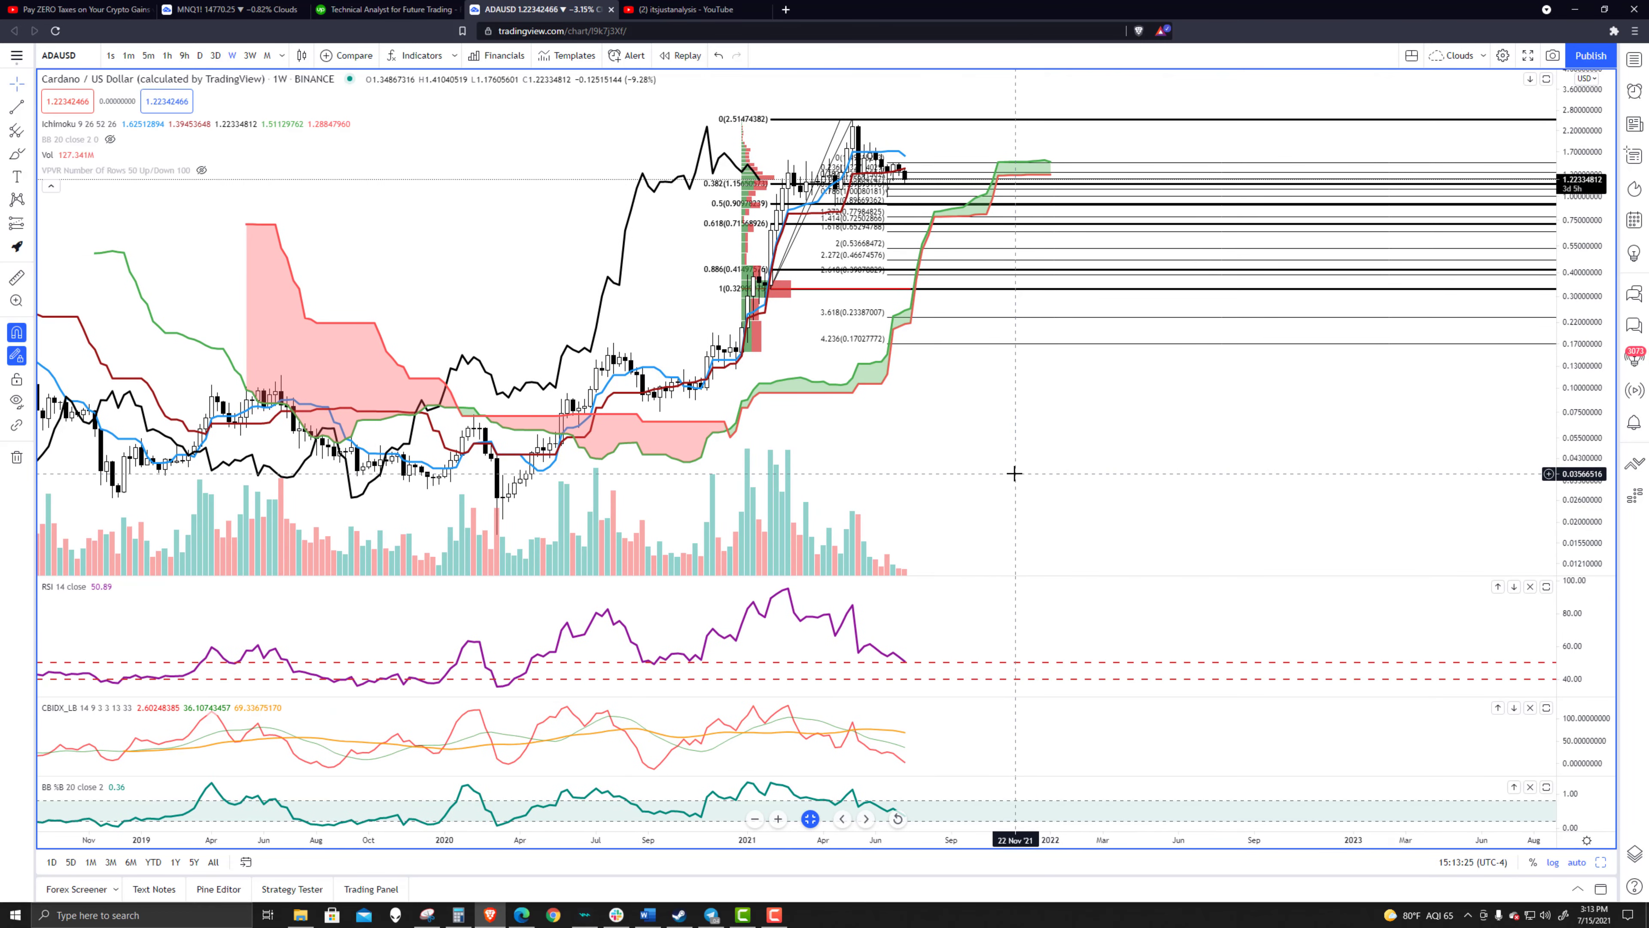
{"action": "left_click_drag", "start_coordinate": [968, 766], "coordinate": [1047, 740]}
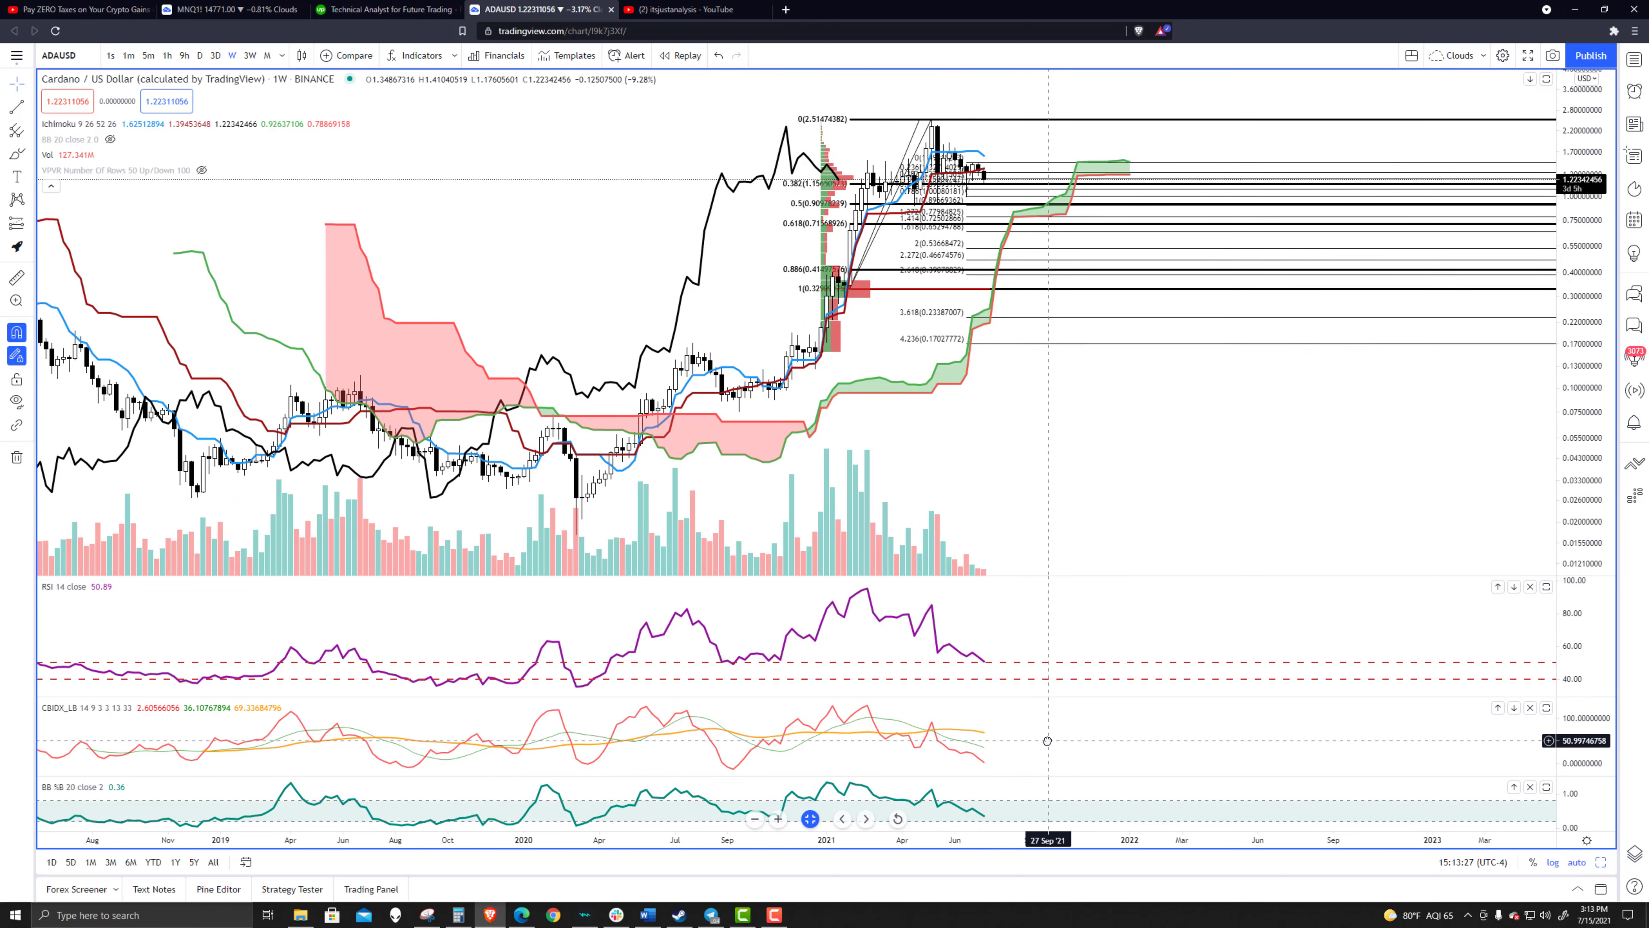
{"action": "double_click", "coordinate": [1016, 754]}
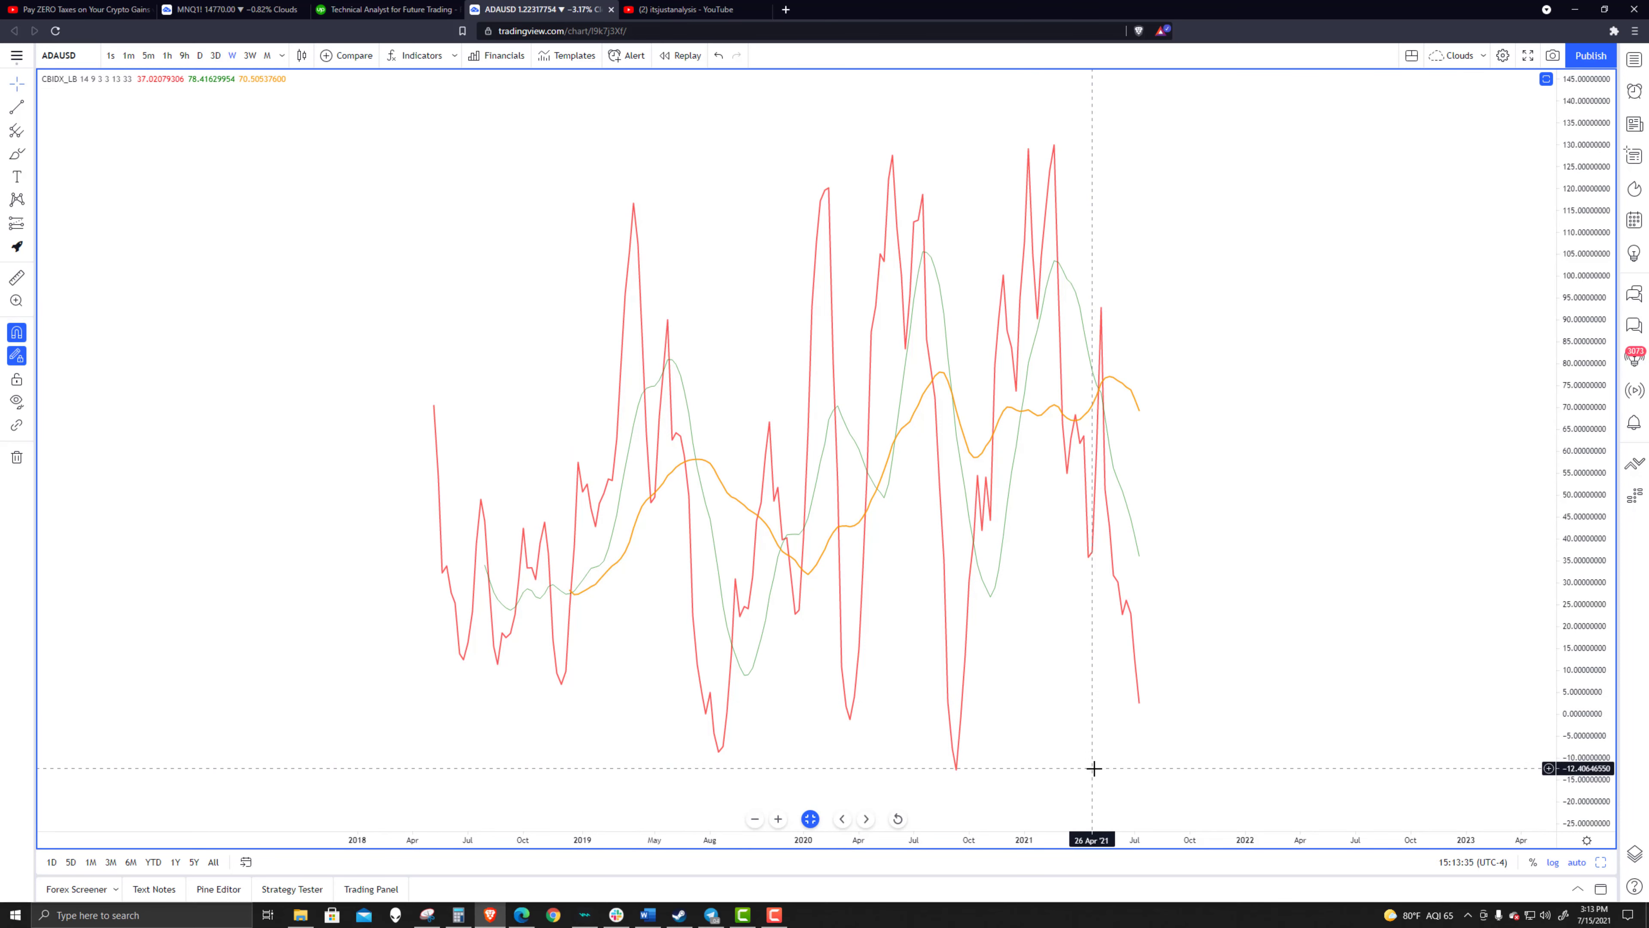
{"action": "double_click", "coordinate": [1150, 767]}
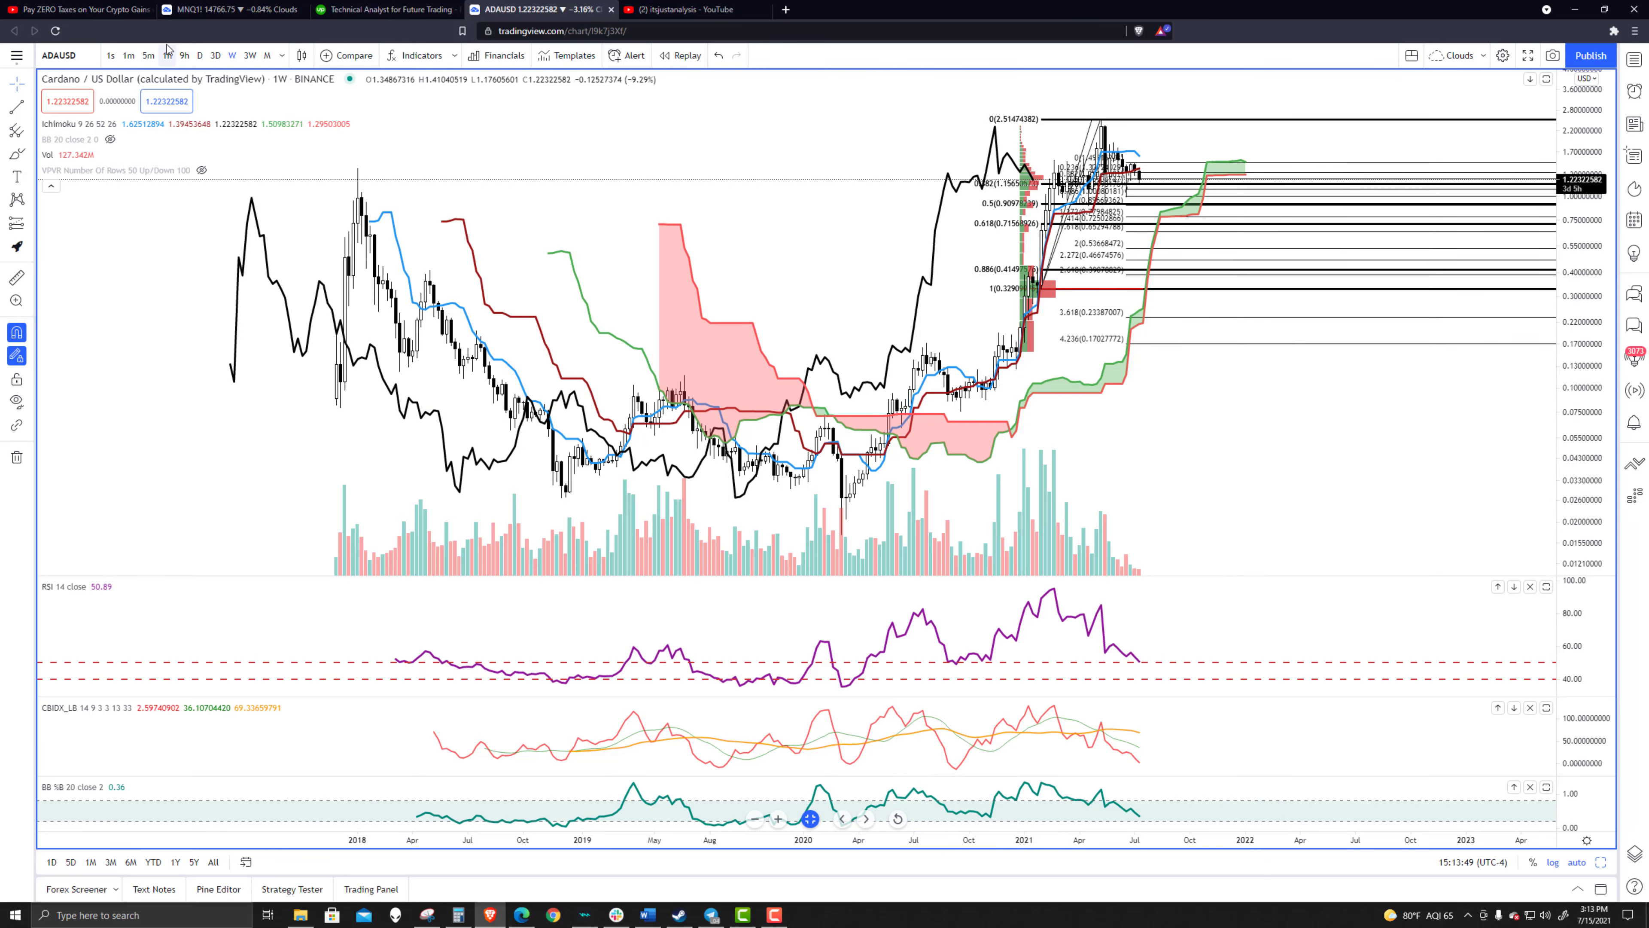
Step: Return to daily candles, hide all drawings, and frame the chart on May–July 2021
{"action": "left_click", "coordinate": [199, 55]}
{"action": "scroll", "coordinate": [670, 243], "scroll_direction": "up", "scroll_amount": 5}
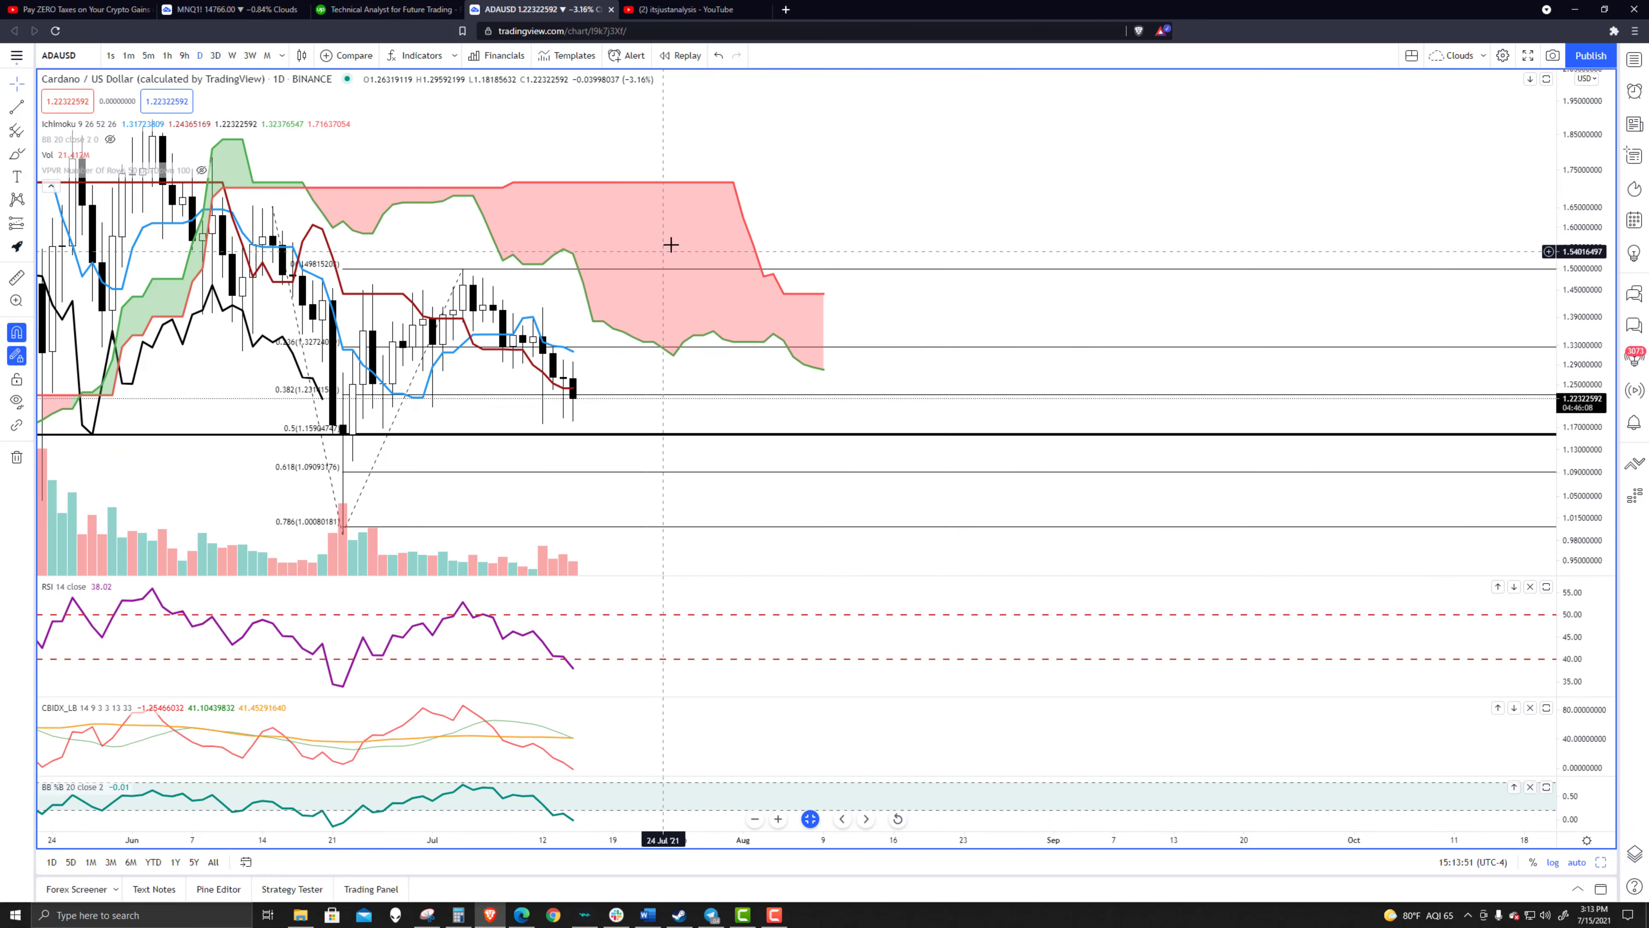
{"action": "left_click", "coordinate": [17, 400]}
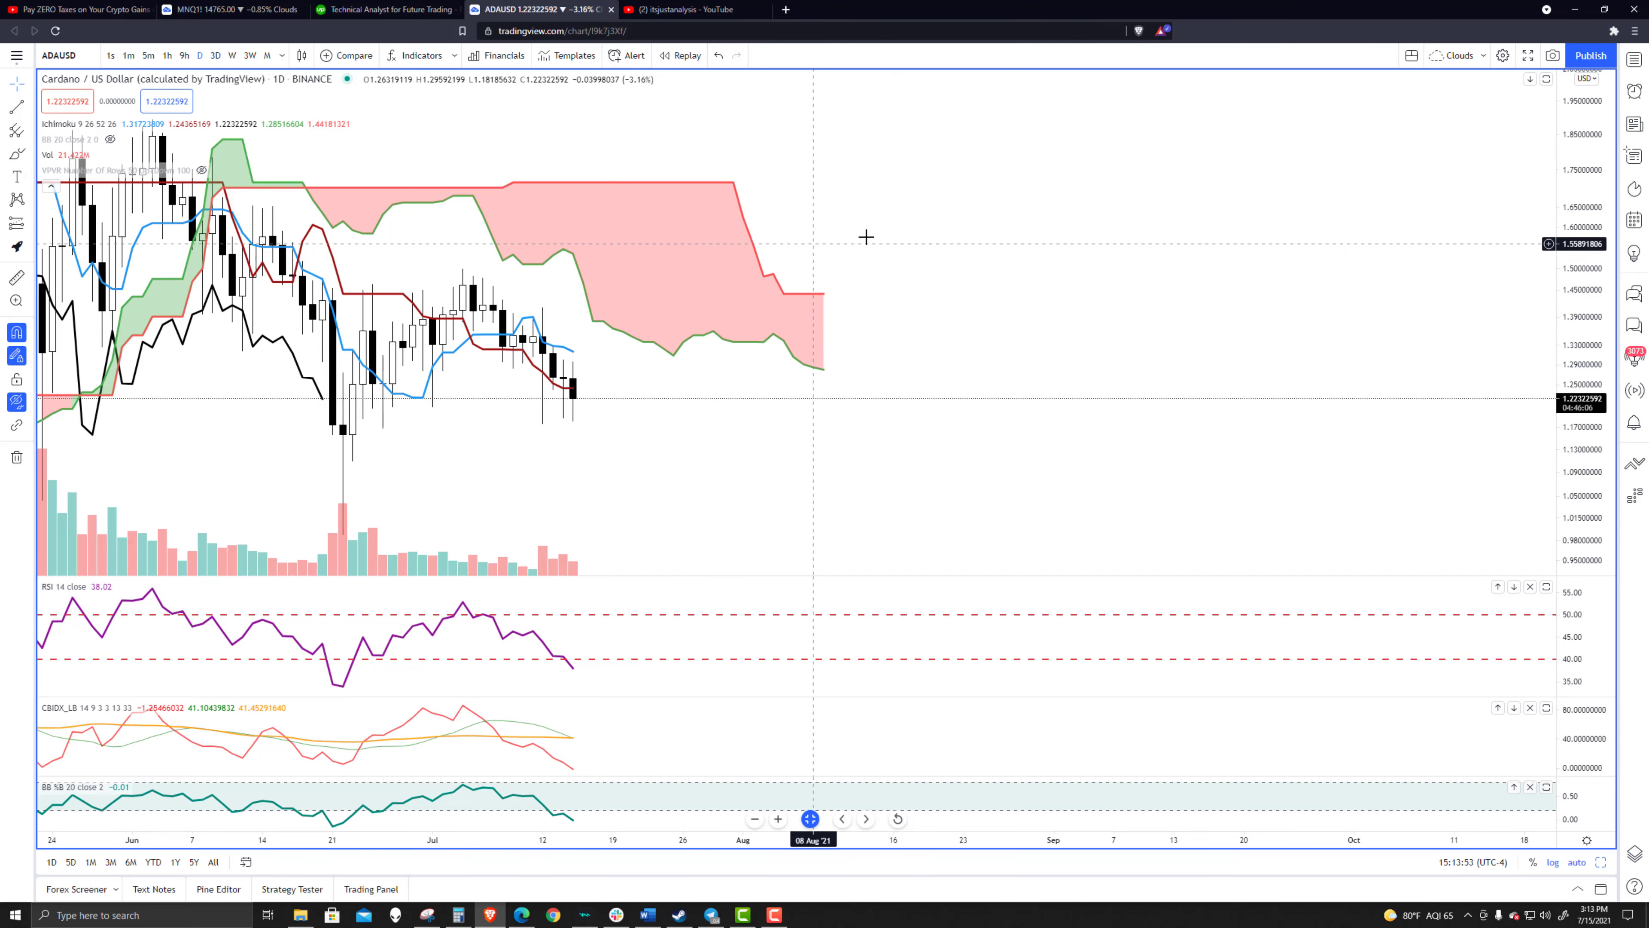
{"action": "left_click_drag", "start_coordinate": [865, 236], "coordinate": [1296, 247]}
{"action": "scroll", "coordinate": [871, 465], "scroll_direction": "up", "scroll_amount": 2}
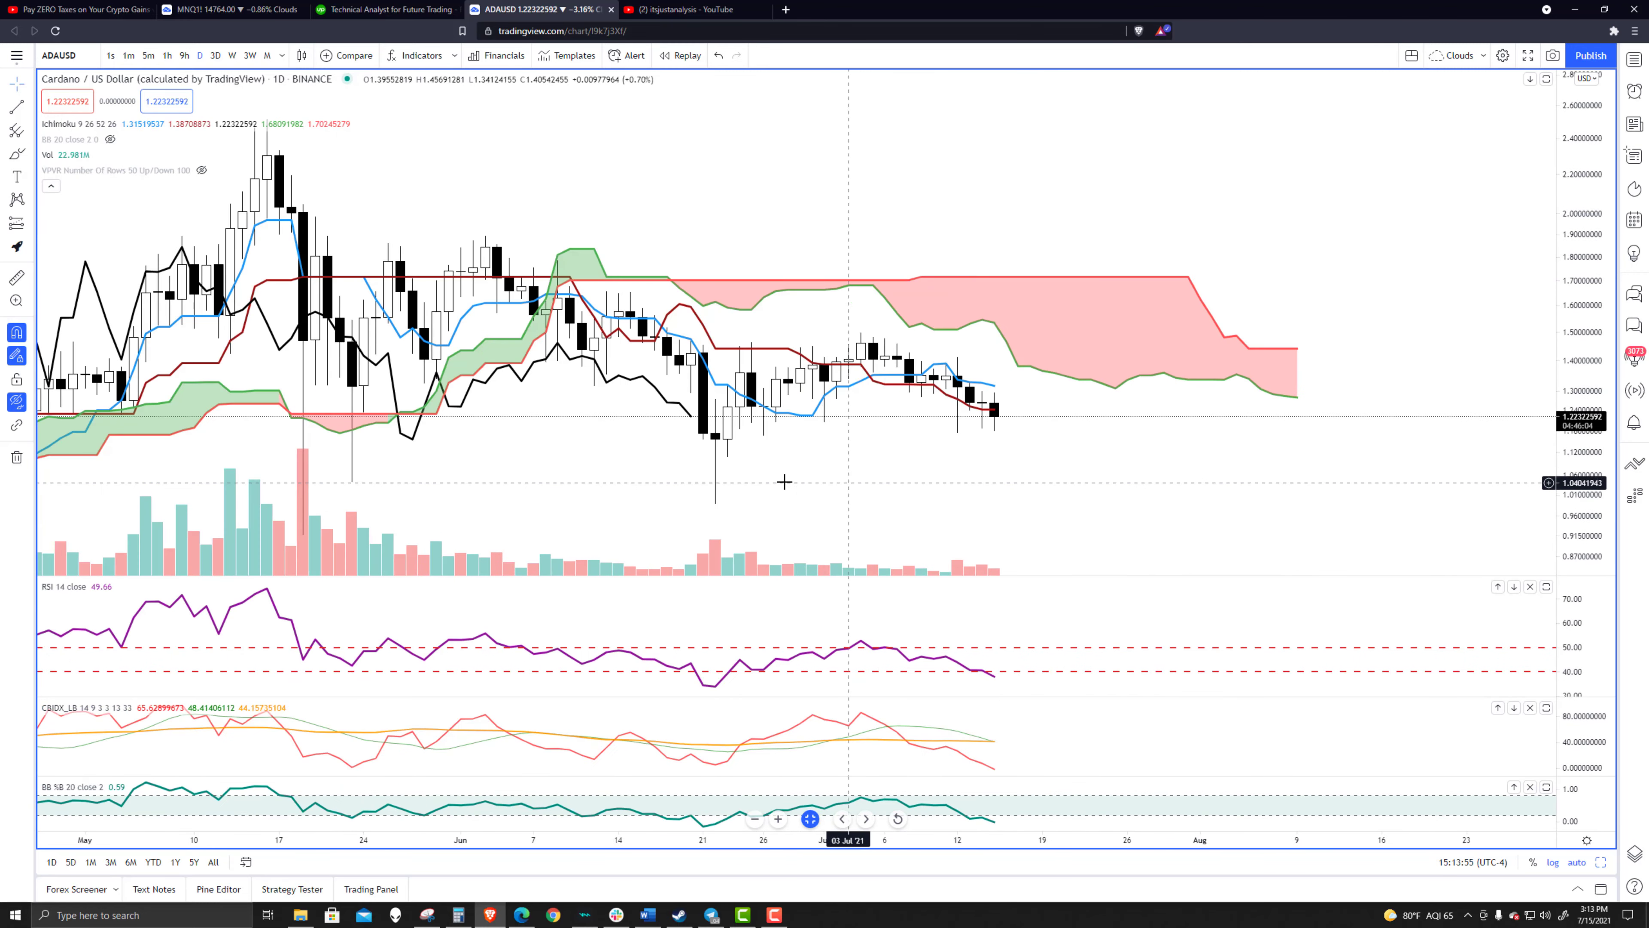